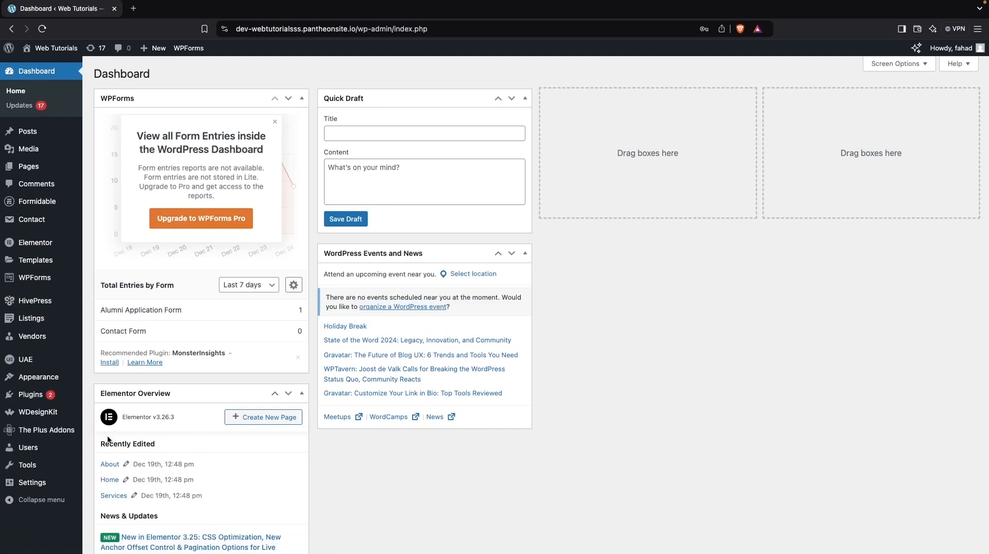
# Search the plugin directory for "adminify", and install and activate the WP Adminify plugin.
pyautogui.moveTo(62, 399)
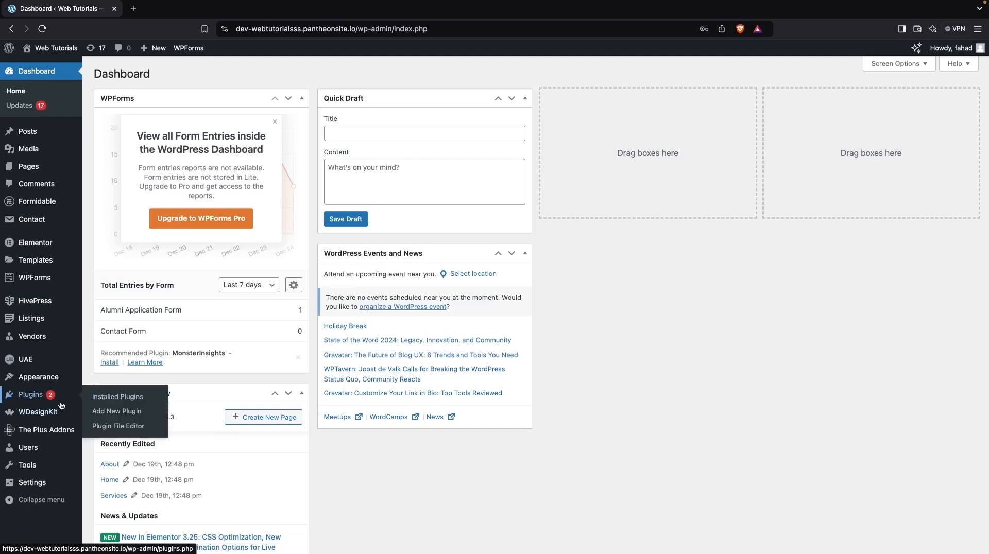
pyautogui.click(145, 415)
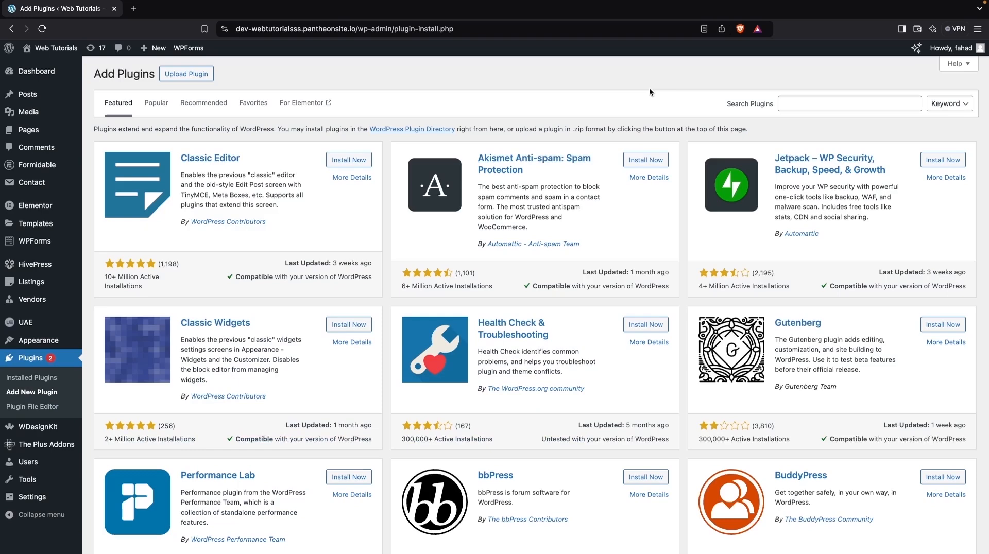
pyautogui.click(816, 108)
pyautogui.write('adminify')
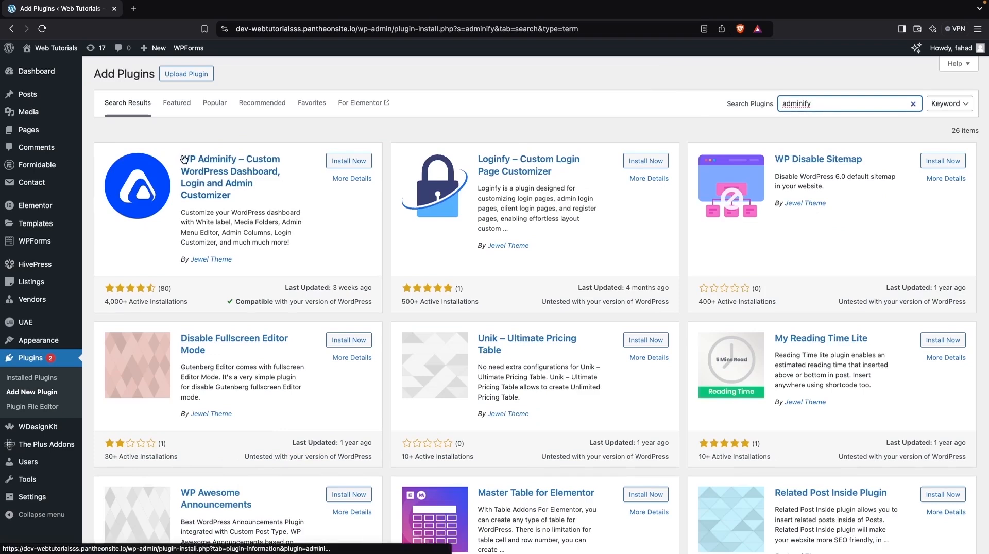
pyautogui.click(346, 162)
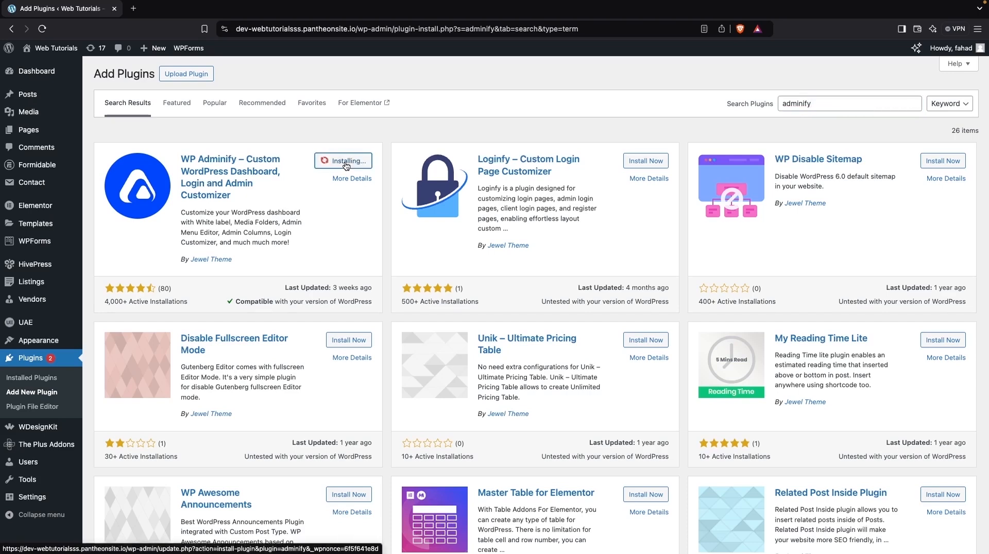
pyautogui.click(355, 167)
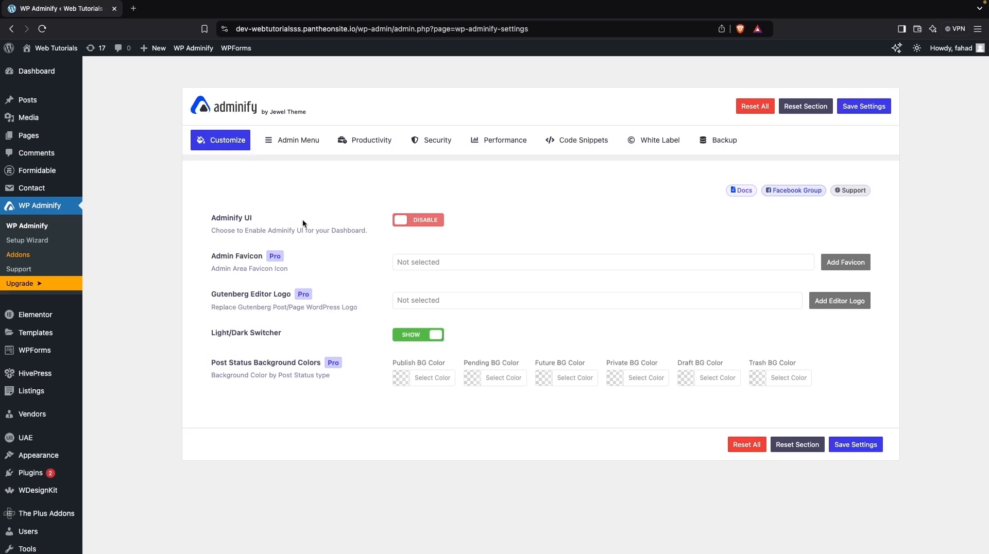
# Enable the Adminify UI for the dashboard and set its layout mode to Dark Mode.
pyautogui.click(409, 221)
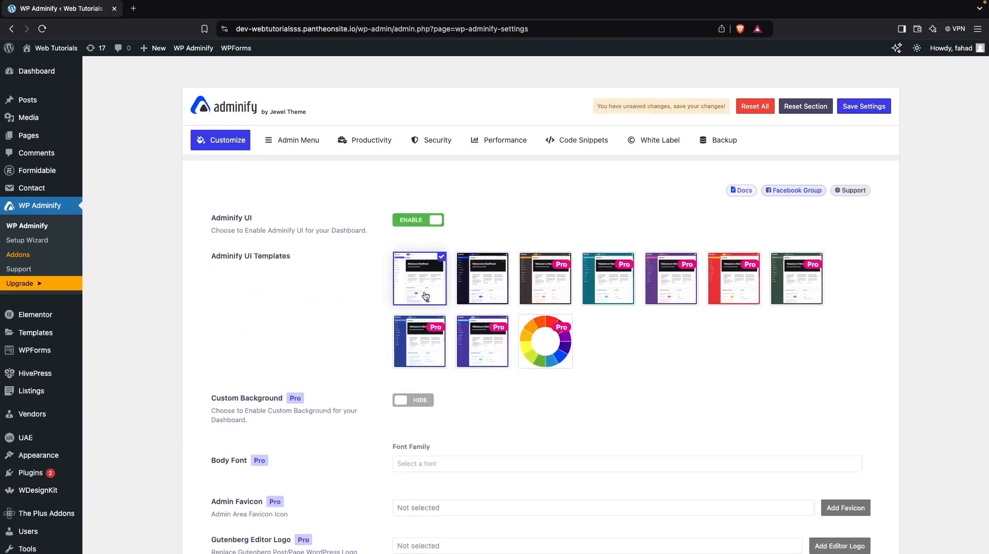
pyautogui.scroll(-2, 425, 296)
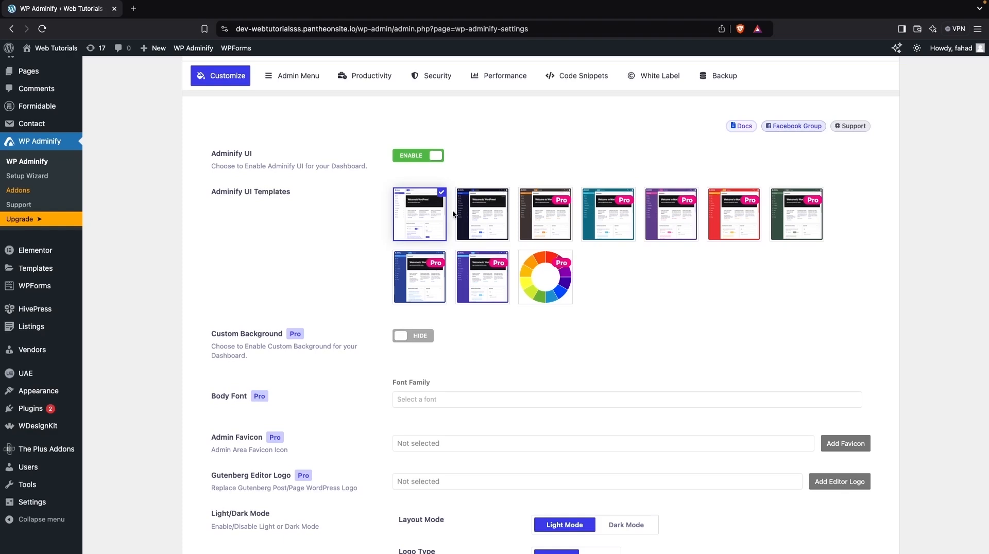
pyautogui.scroll(-2, 449, 264)
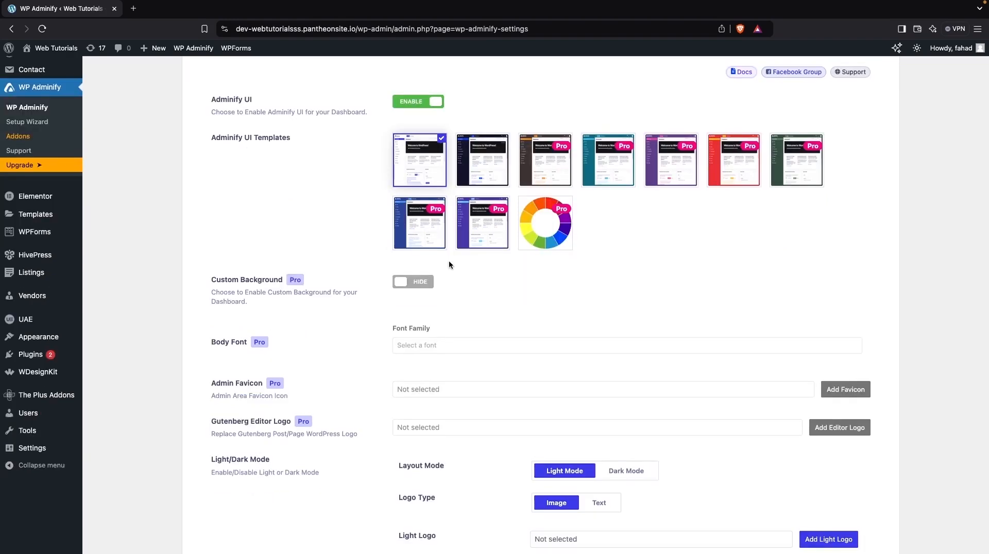
pyautogui.scroll(-3, 469, 308)
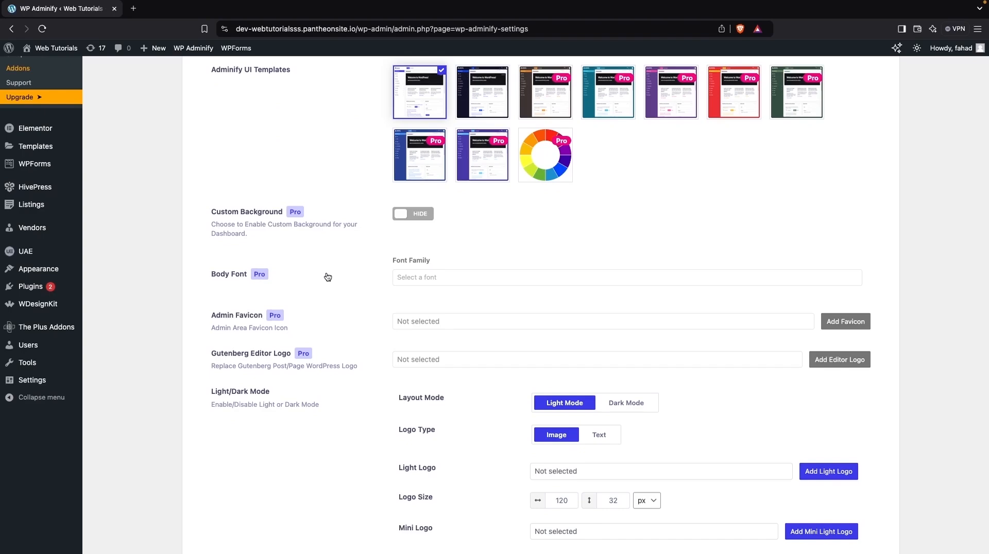
pyautogui.scroll(-3, 328, 277)
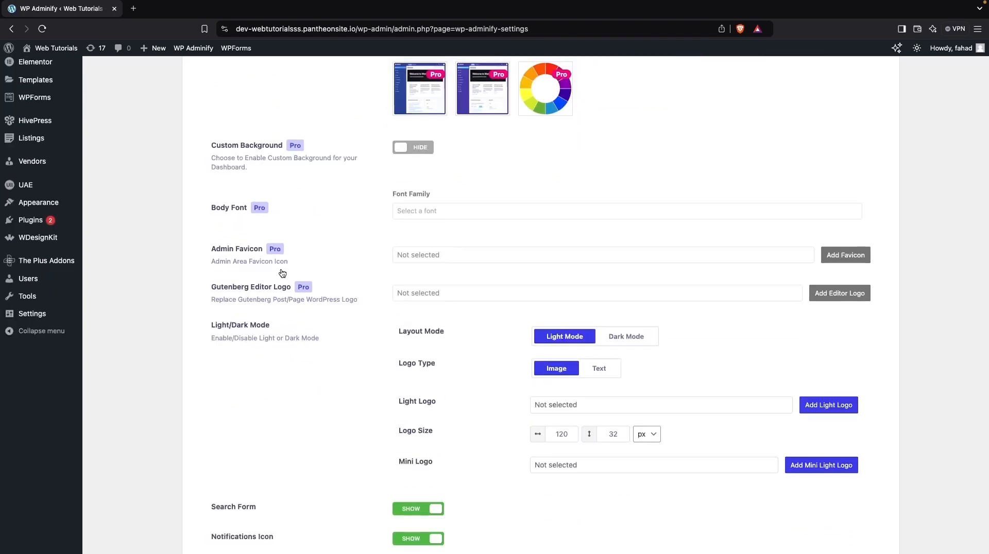
pyautogui.scroll(-2, 276, 288)
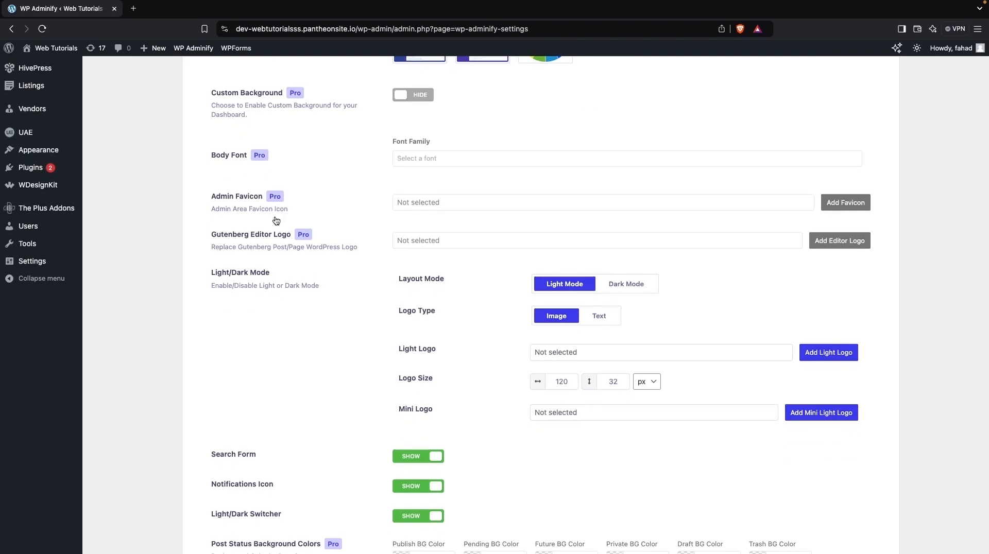
pyautogui.scroll(-3, 311, 281)
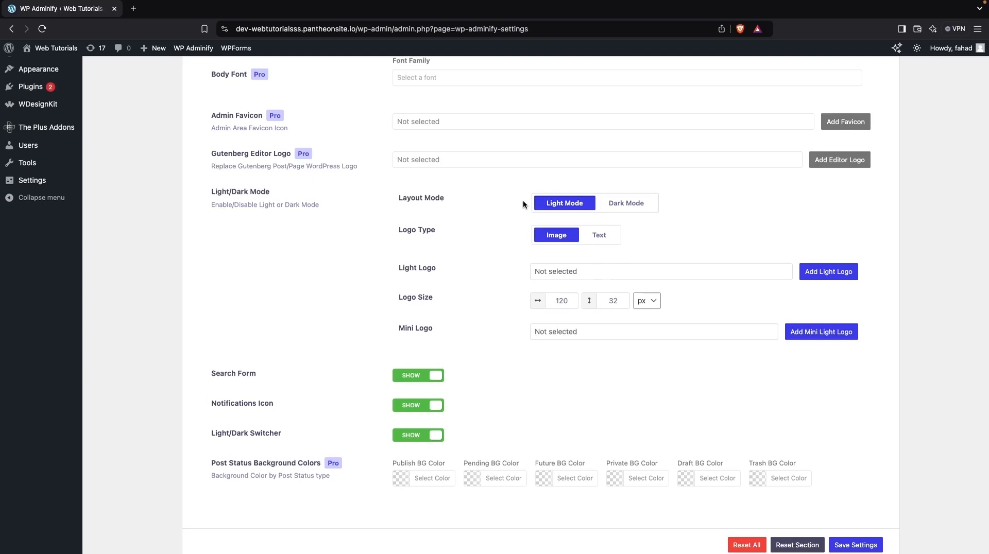
pyautogui.click(637, 206)
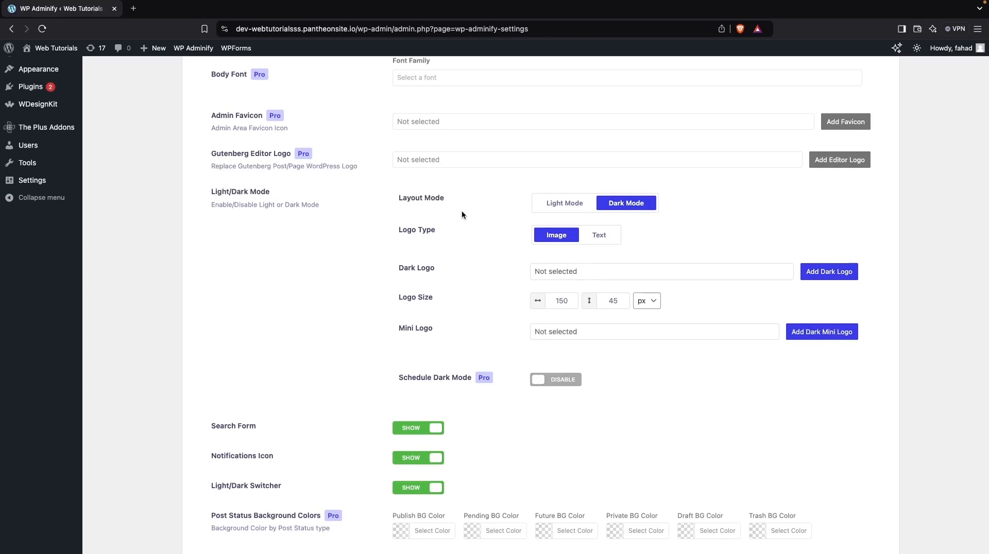
pyautogui.scroll(-3, 458, 213)
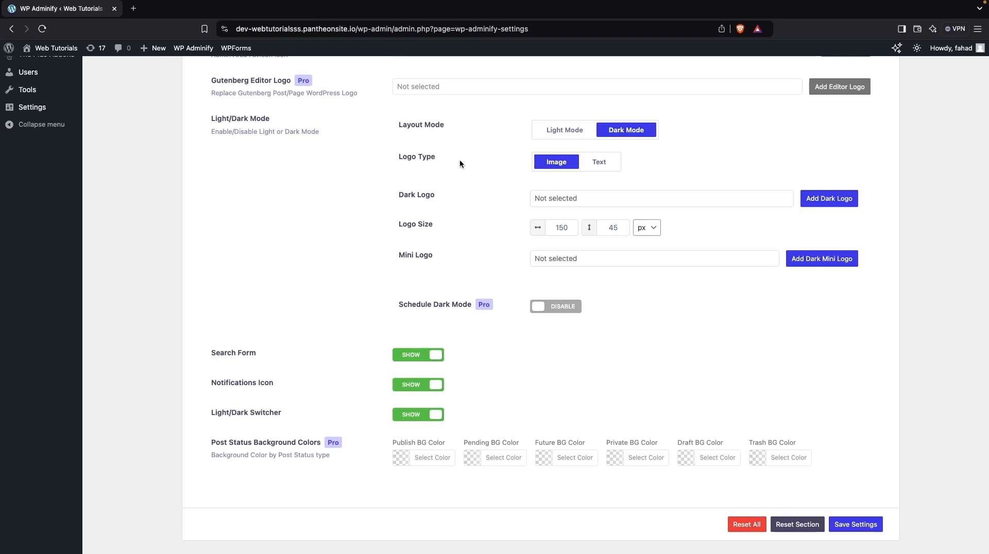
pyautogui.click(599, 164)
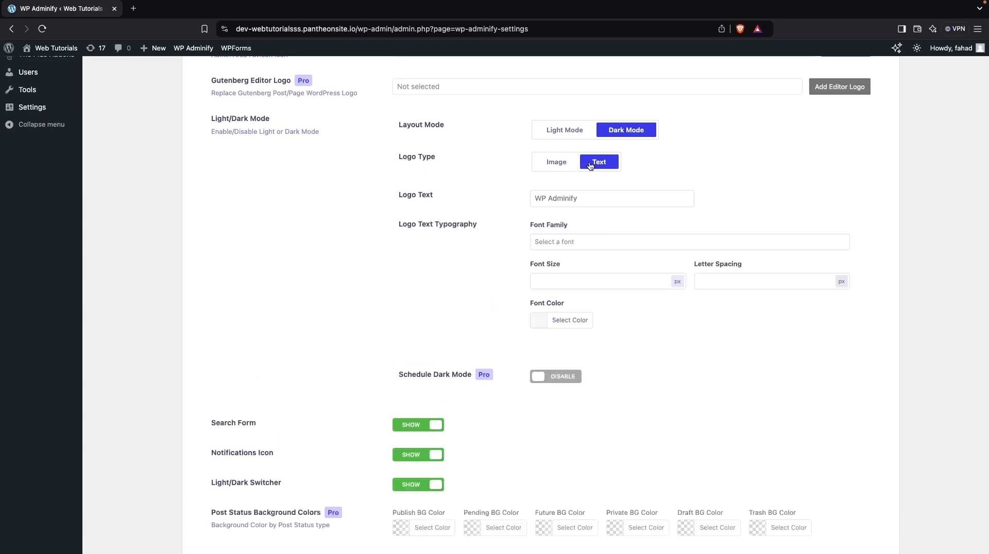
pyautogui.click(547, 169)
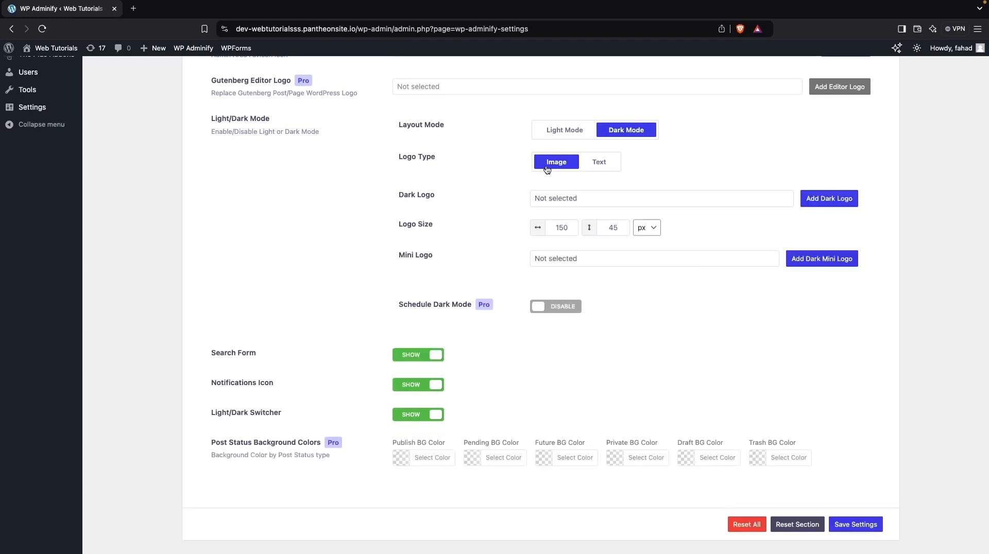
pyautogui.scroll(-1, 498, 209)
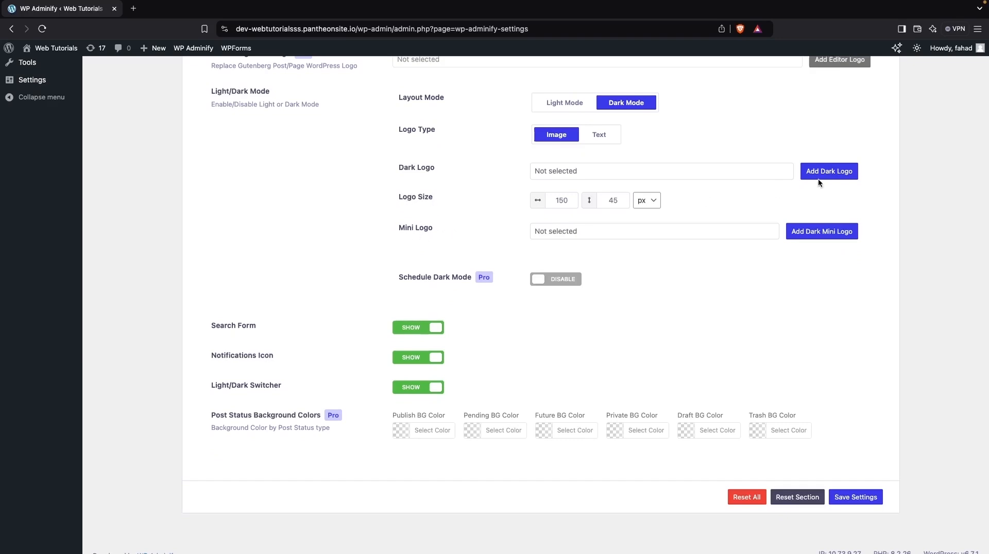
pyautogui.click(839, 171)
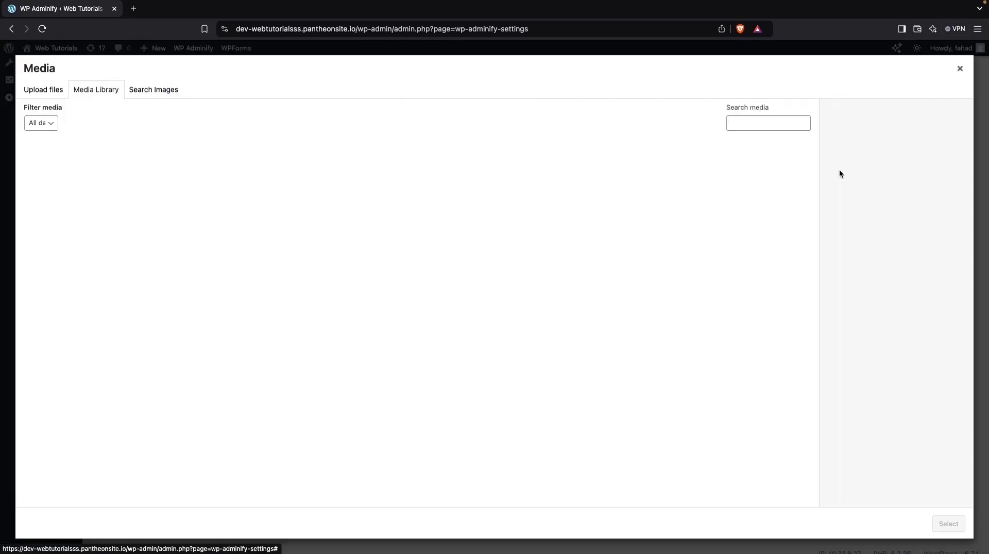
pyautogui.scroll(-4, 296, 409)
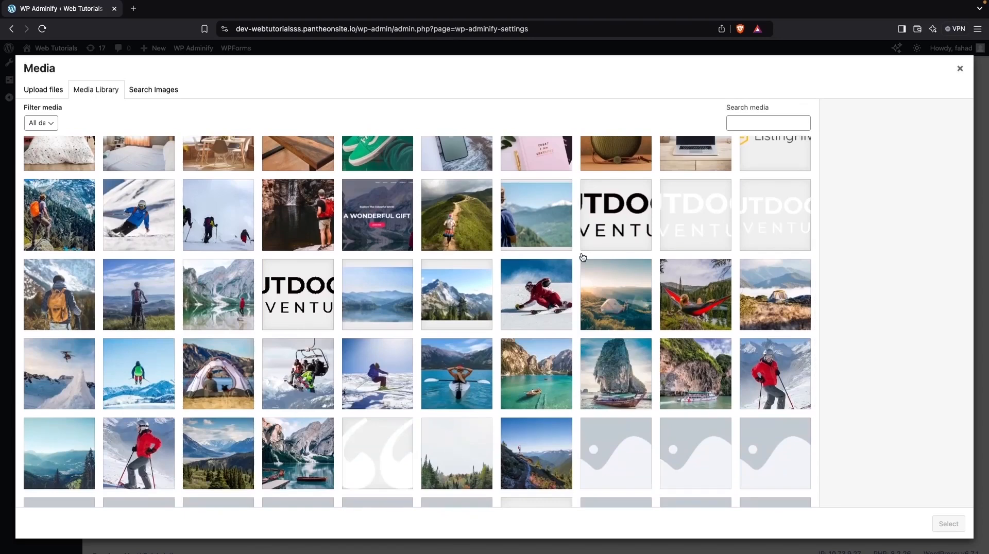
pyautogui.click(689, 214)
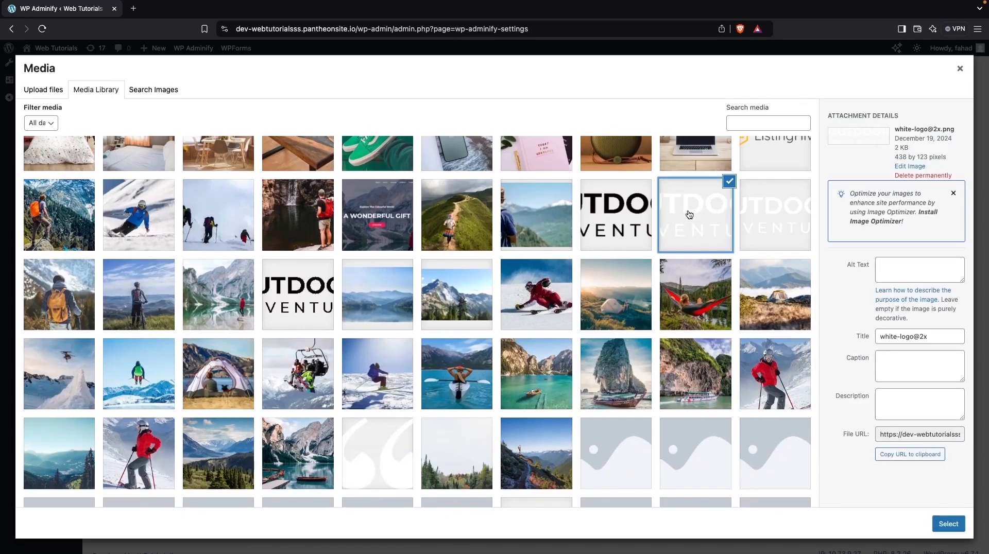
pyautogui.click(951, 523)
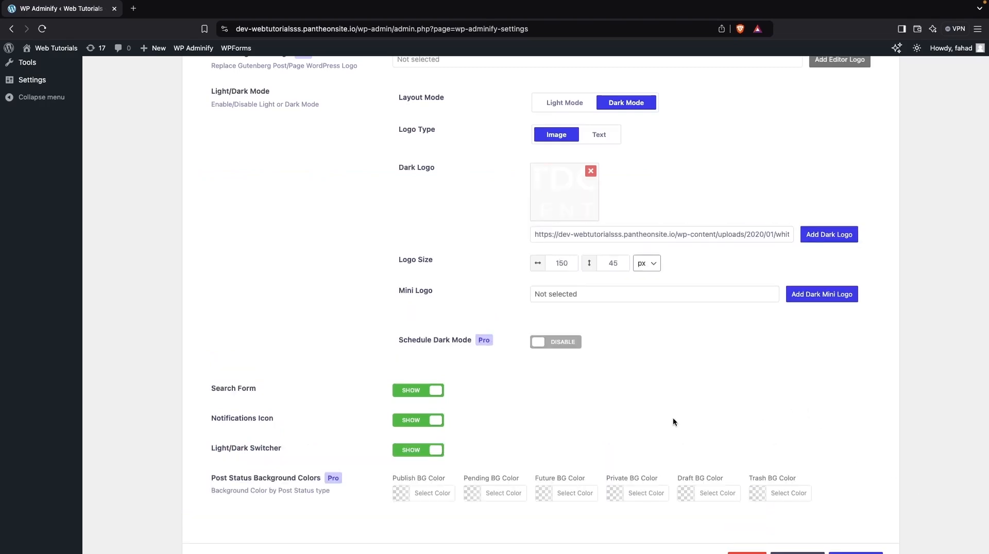
# Save the Adminify customization settings and reload the page to apply them to the dashboard.
pyautogui.scroll(-2, 673, 418)
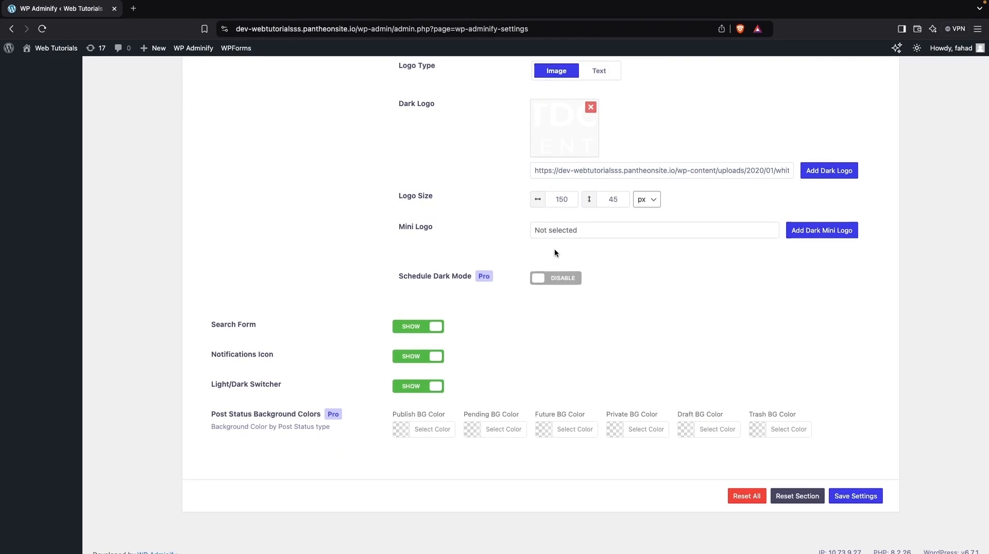
pyautogui.scroll(-1, 533, 319)
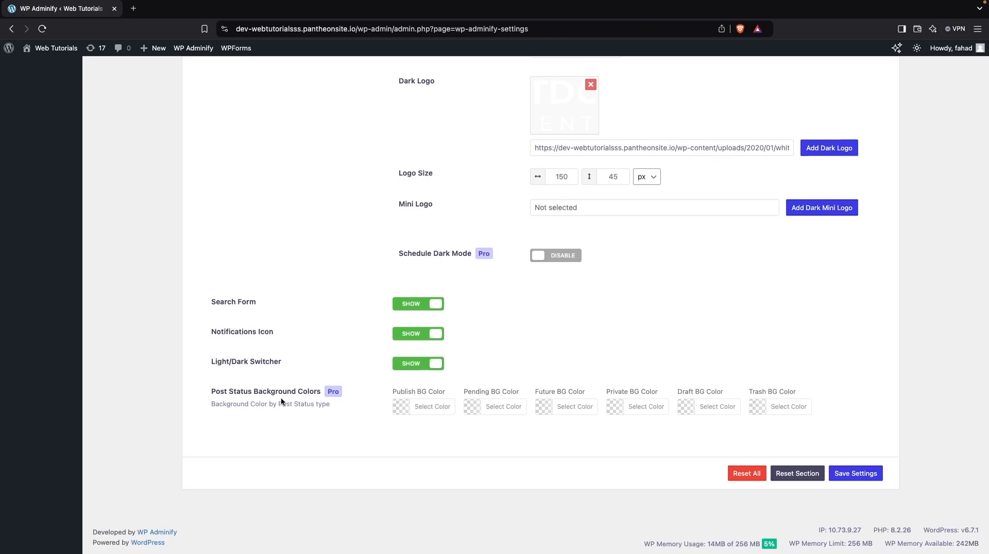
pyautogui.scroll(6, 324, 353)
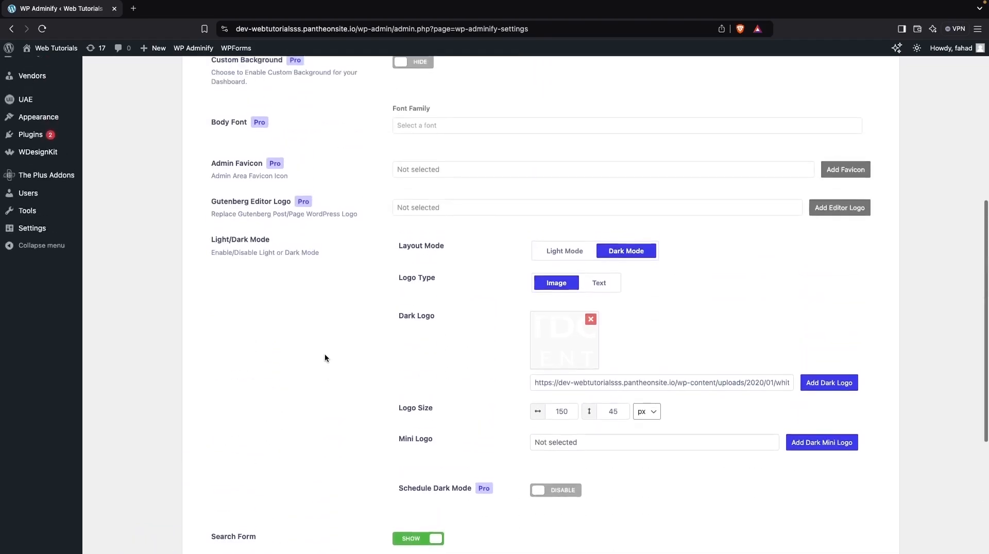
pyautogui.scroll(4, 324, 353)
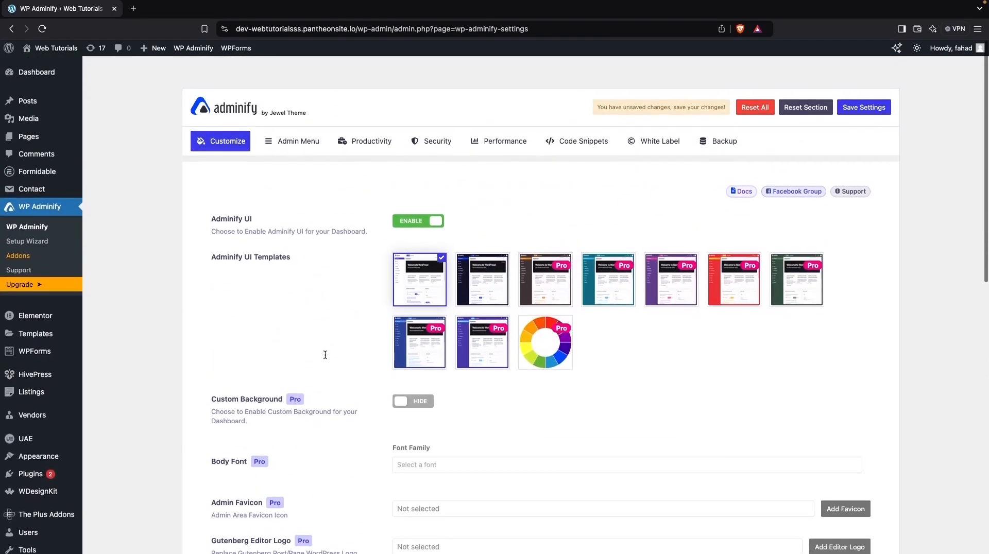
pyautogui.click(855, 111)
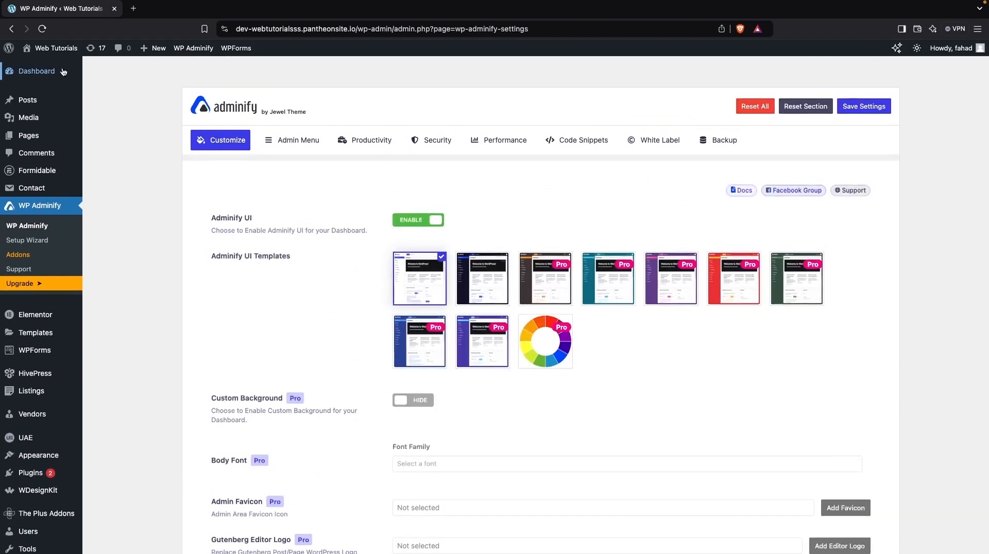
pyautogui.click(43, 29)
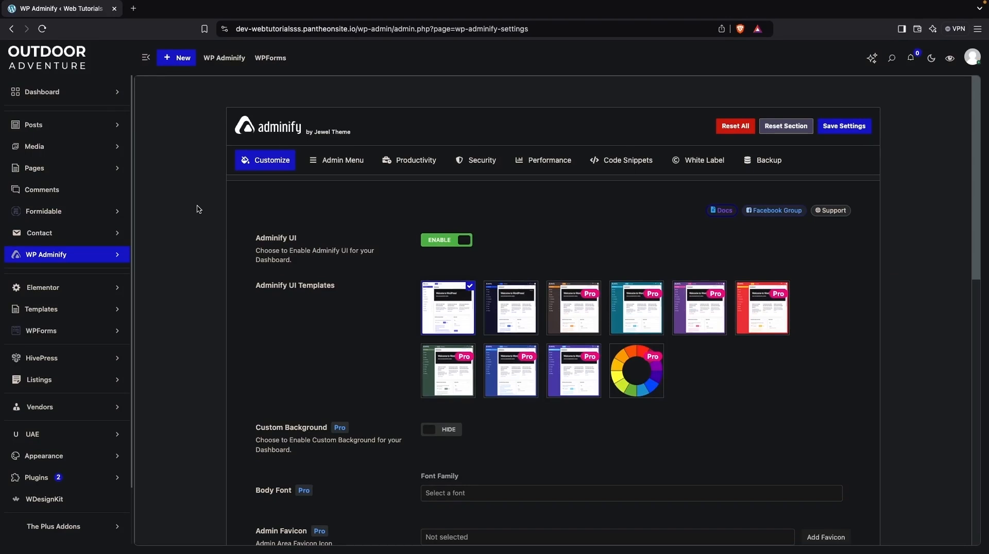
# Switch the admin dashboard's color mode to Light.
pyautogui.click(931, 58)
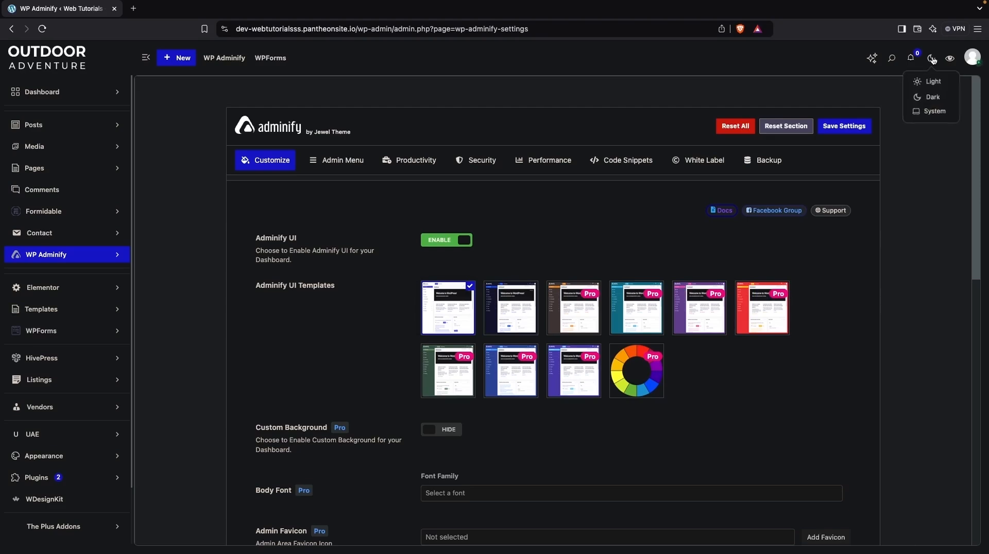
pyautogui.click(925, 84)
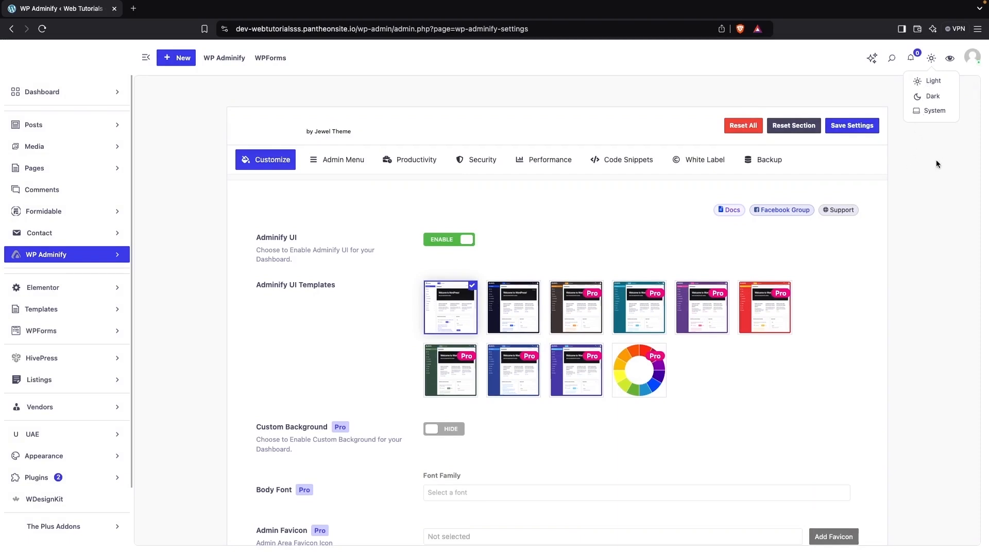
# Open the Admin Menu settings and look through the reorderable items in the Menu Editor.
pyautogui.scroll(-1, 759, 415)
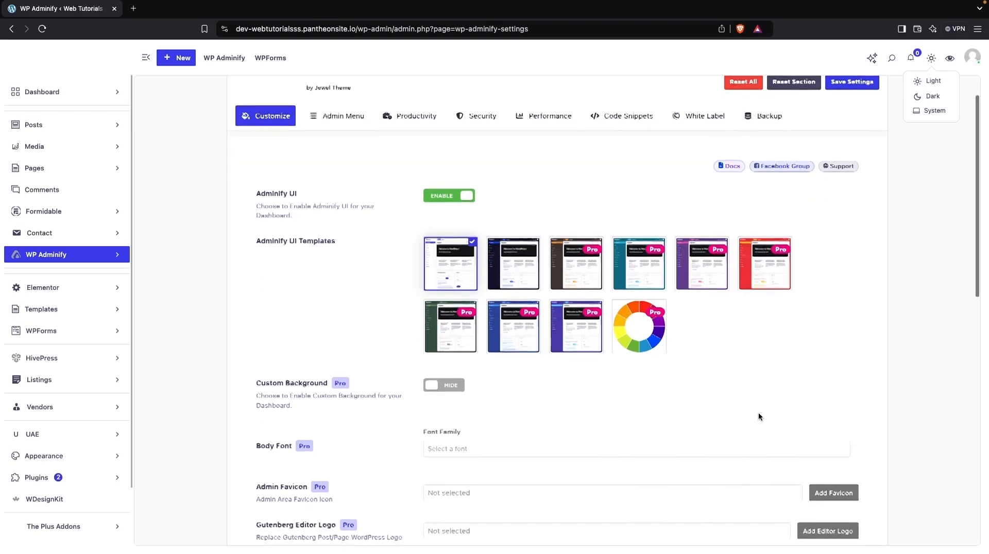
pyautogui.click(328, 117)
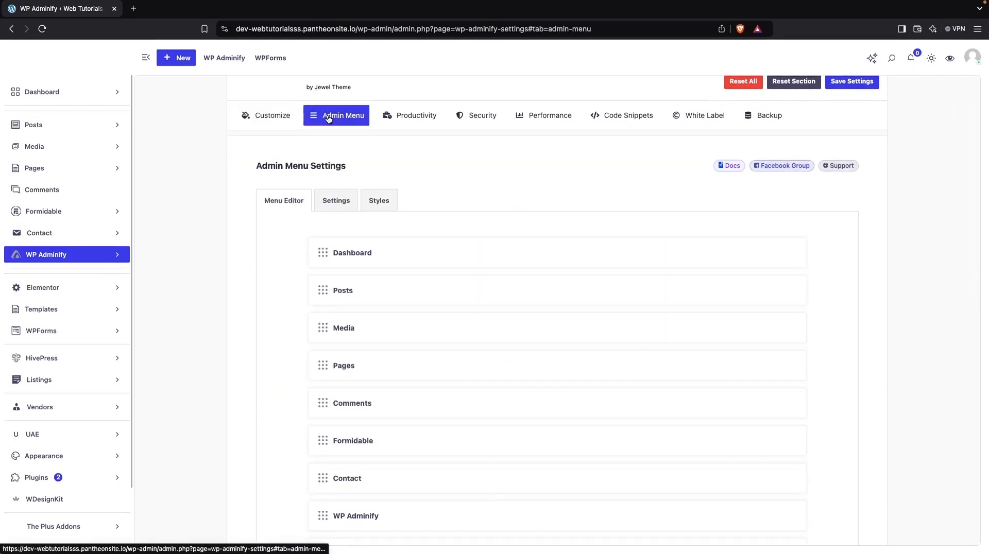
pyautogui.scroll(-2, 369, 194)
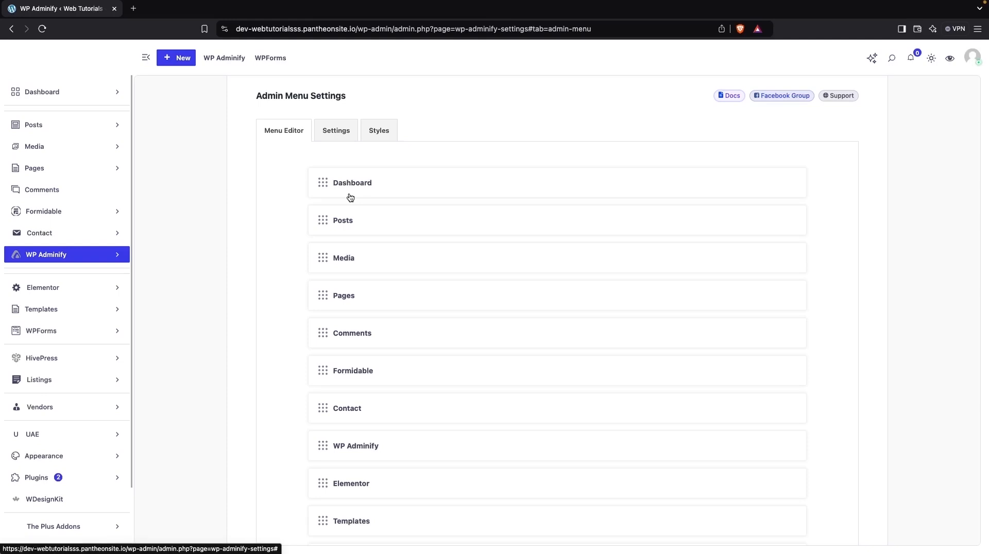
pyautogui.moveTo(319, 186)
pyautogui.mouseDown()
pyautogui.moveTo(321, 236)
pyautogui.moveTo(314, 183)
pyautogui.mouseUp()
pyautogui.scroll(-3, 327, 268)
pyautogui.scroll(1, 326, 267)
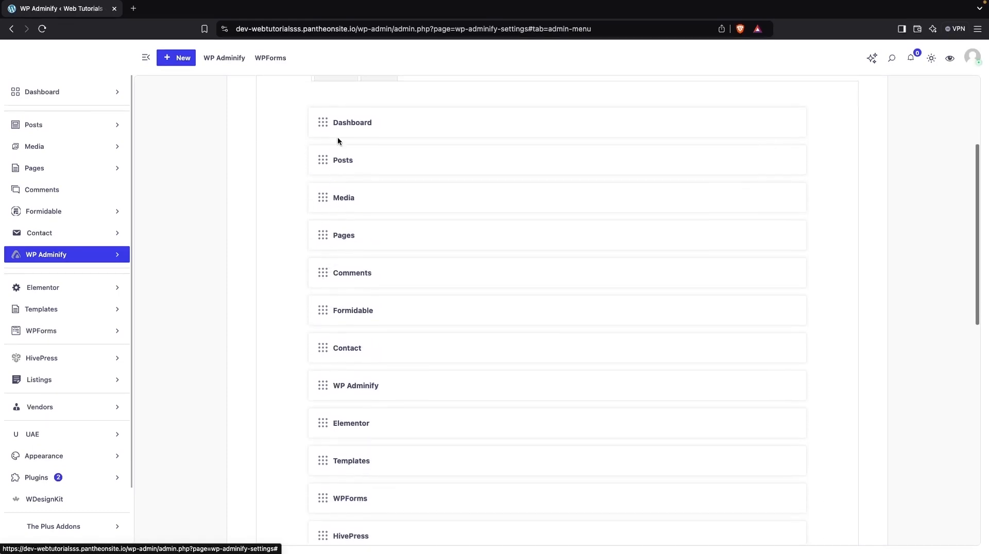
# Expand the Dashboard item in the Menu Editor and examine its rename, link, hidden-role, custom icon and submenu options.
pyautogui.click(351, 124)
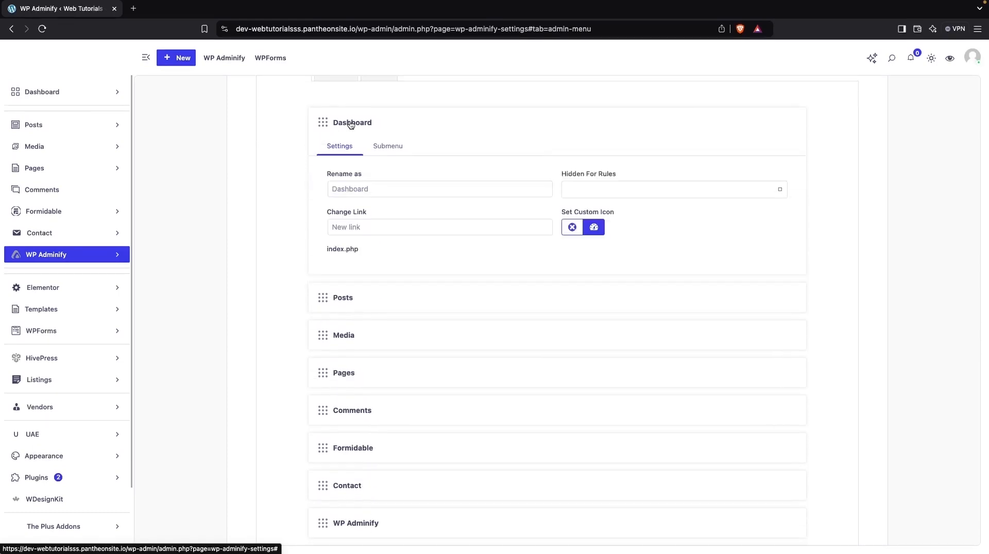
pyautogui.click(353, 189)
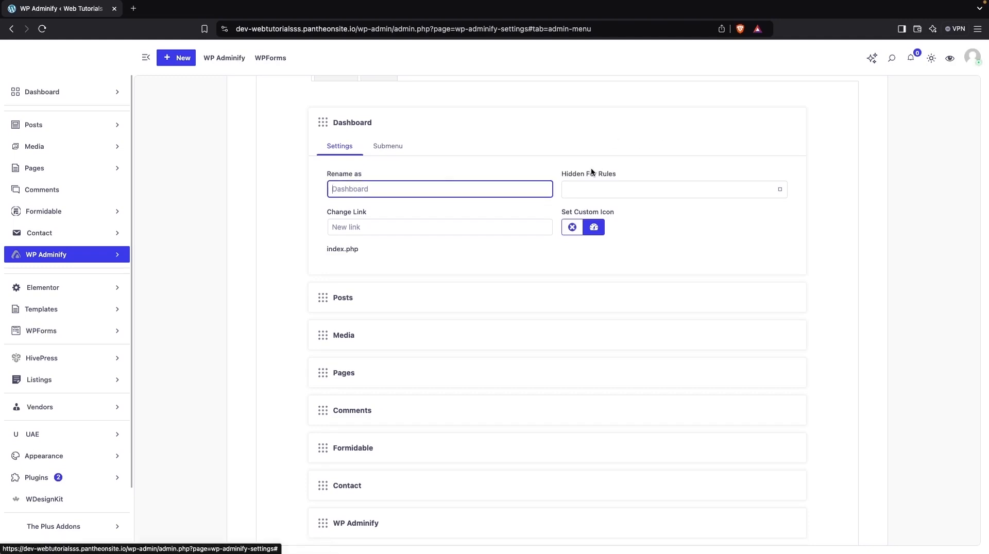
pyautogui.click(590, 190)
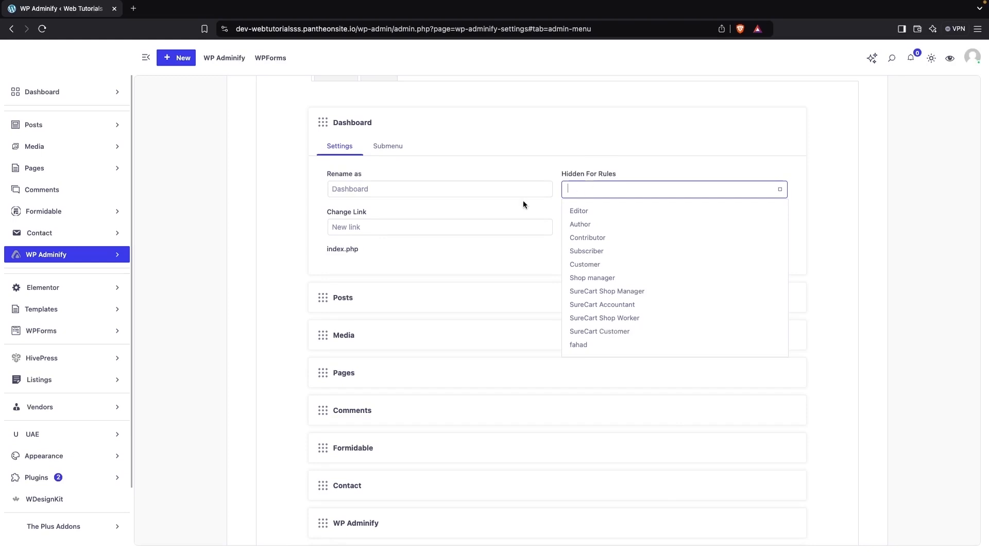
pyautogui.click(383, 220)
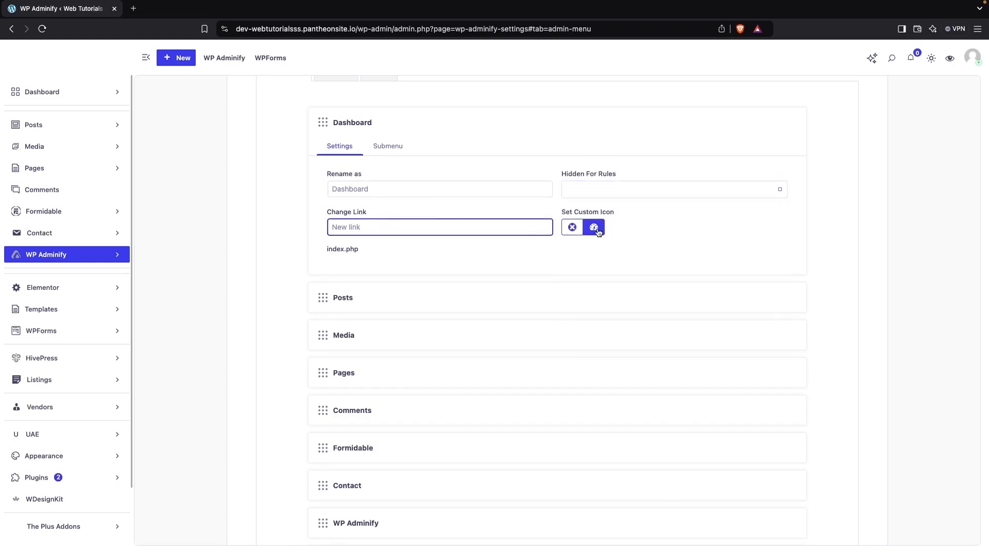
pyautogui.click(595, 228)
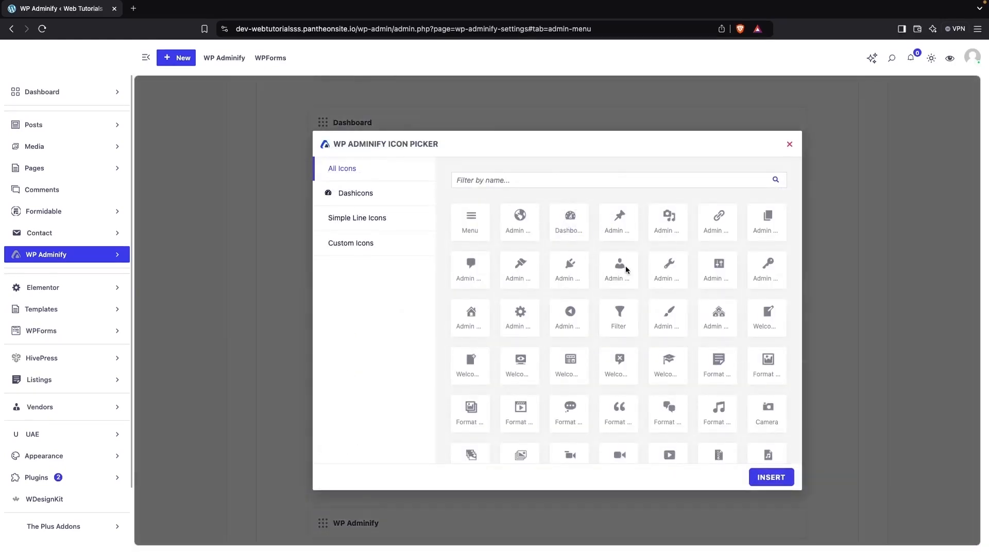
pyautogui.click(788, 144)
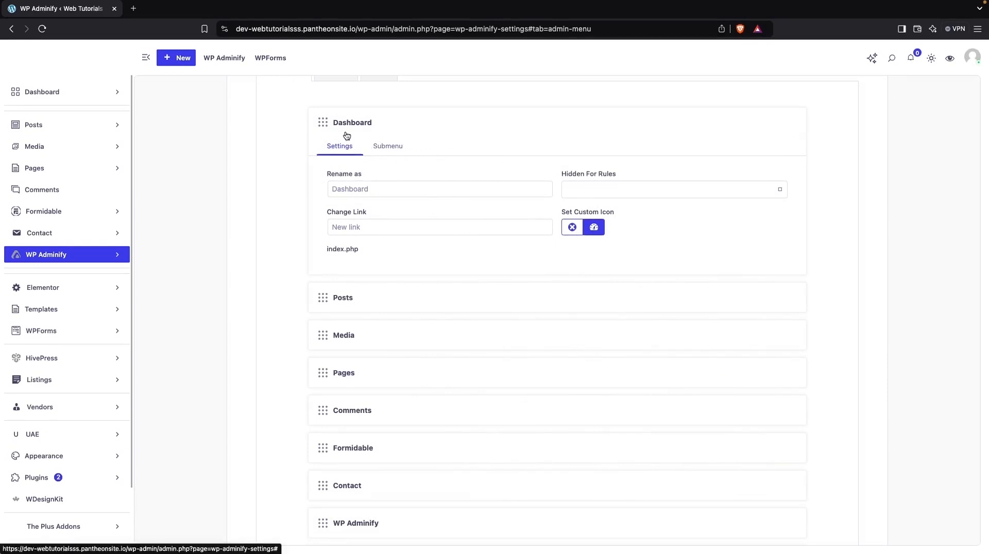
pyautogui.click(384, 150)
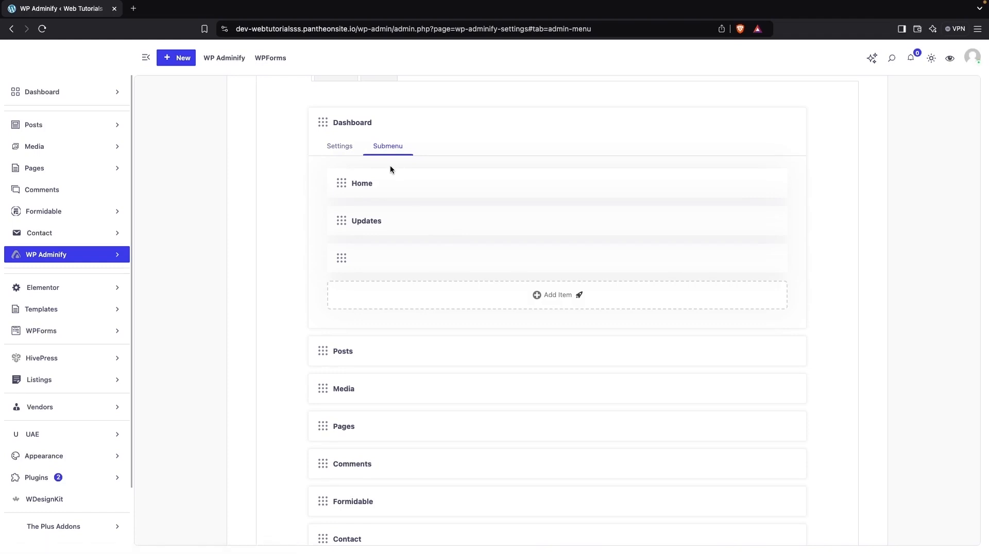
pyautogui.click(333, 145)
# Expand The Plus Addons item in the Menu Editor and view the user roles it can be hidden for.
pyautogui.scroll(-3, 354, 211)
pyautogui.scroll(-3, 353, 212)
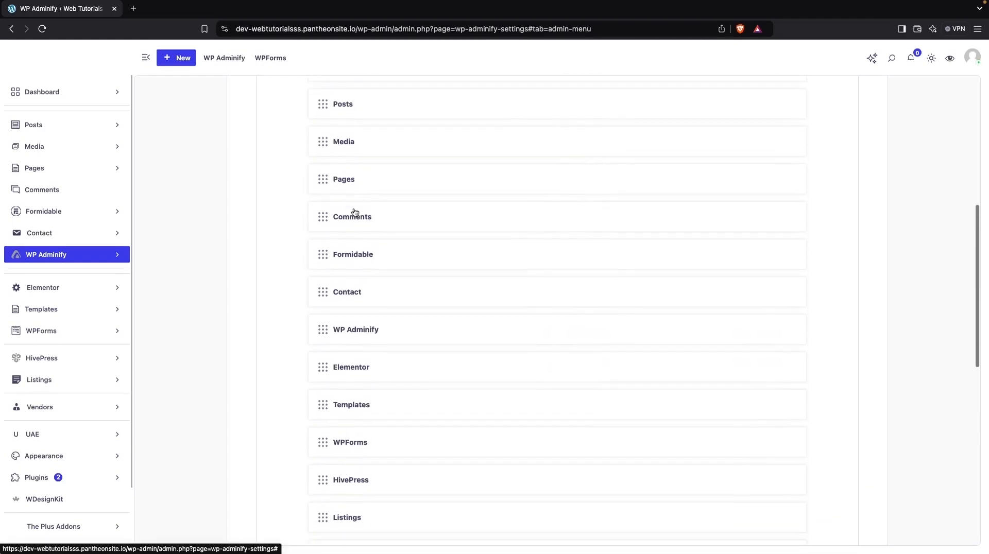
pyautogui.scroll(-1, 354, 212)
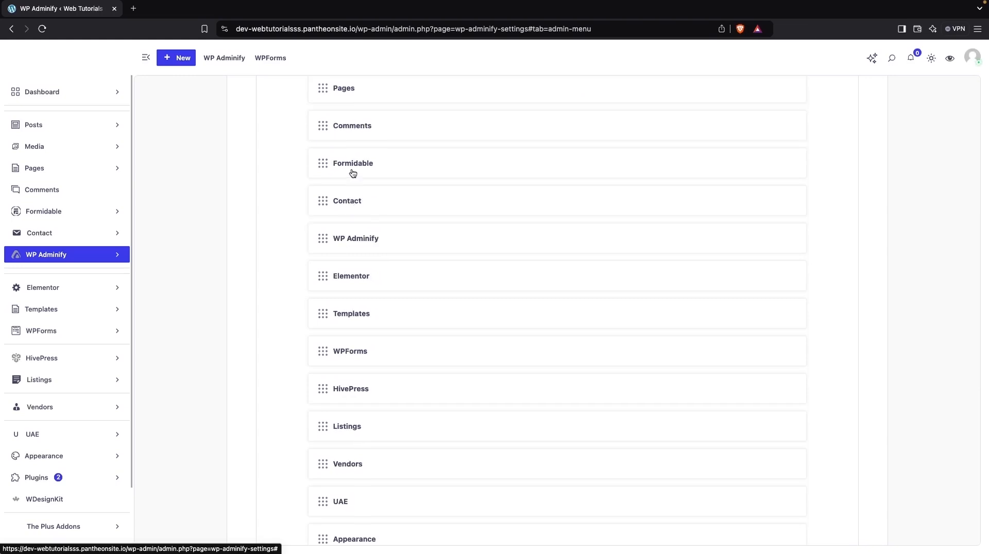
pyautogui.scroll(-3, 348, 212)
pyautogui.scroll(-5, 348, 211)
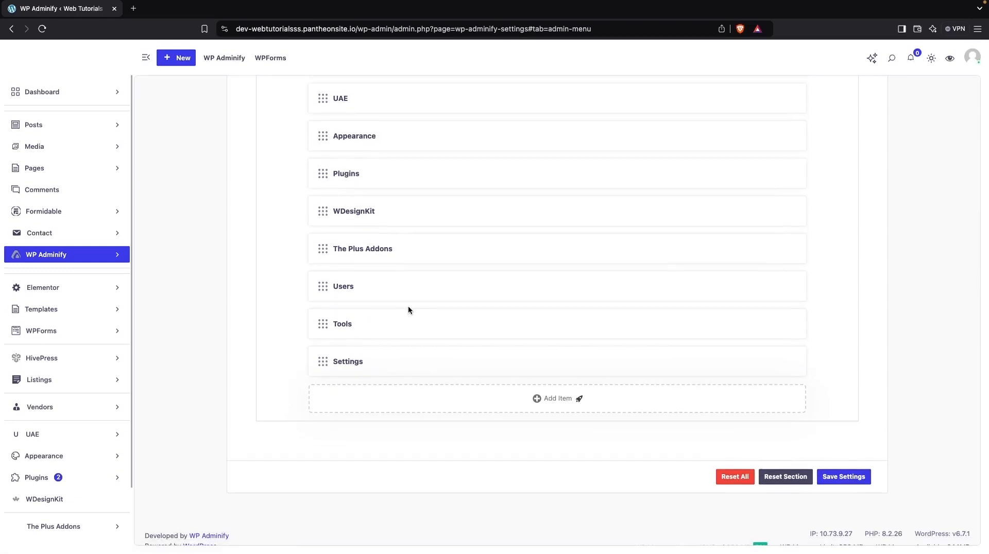
pyautogui.click(379, 251)
pyautogui.scroll(-2, 584, 345)
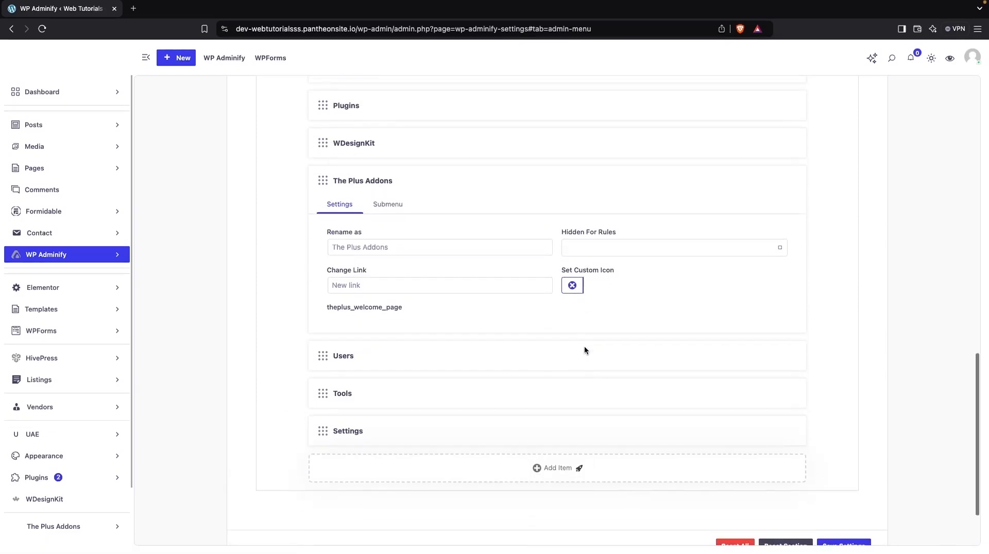
pyautogui.click(634, 251)
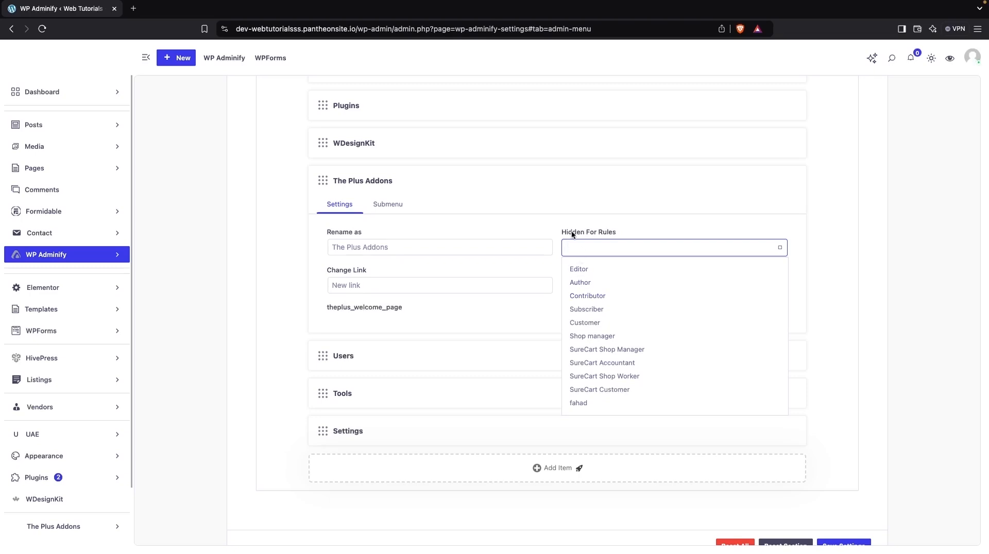
# Move the Appearance item up the Menu Editor list so it sits directly below Dashboard.
pyautogui.scroll(3, 538, 209)
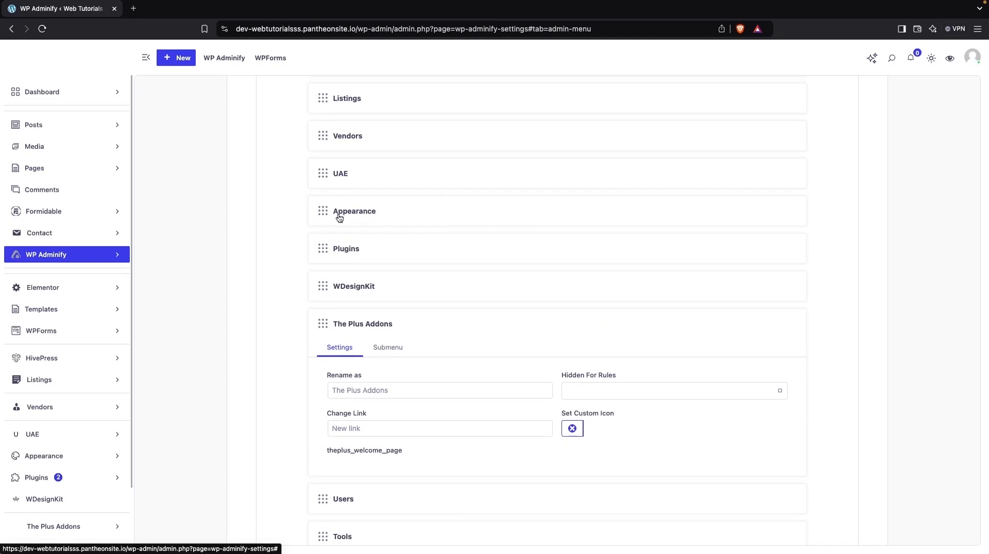
pyautogui.scroll(5, 339, 218)
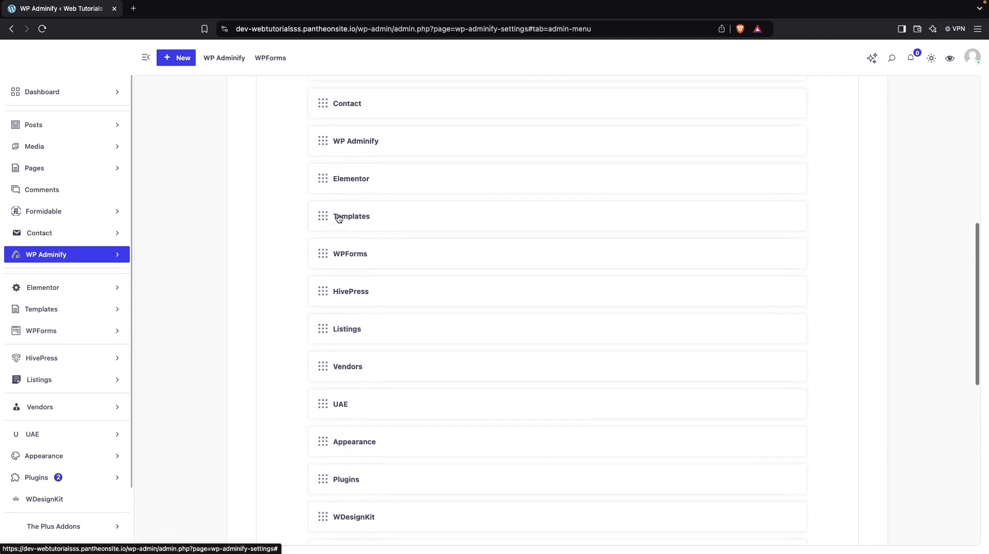
pyautogui.scroll(-1, 321, 405)
pyautogui.moveTo(320, 404); pyautogui.dragTo(317, 120)
pyautogui.scroll(2, 317, 119)
pyautogui.scroll(5, 316, 120)
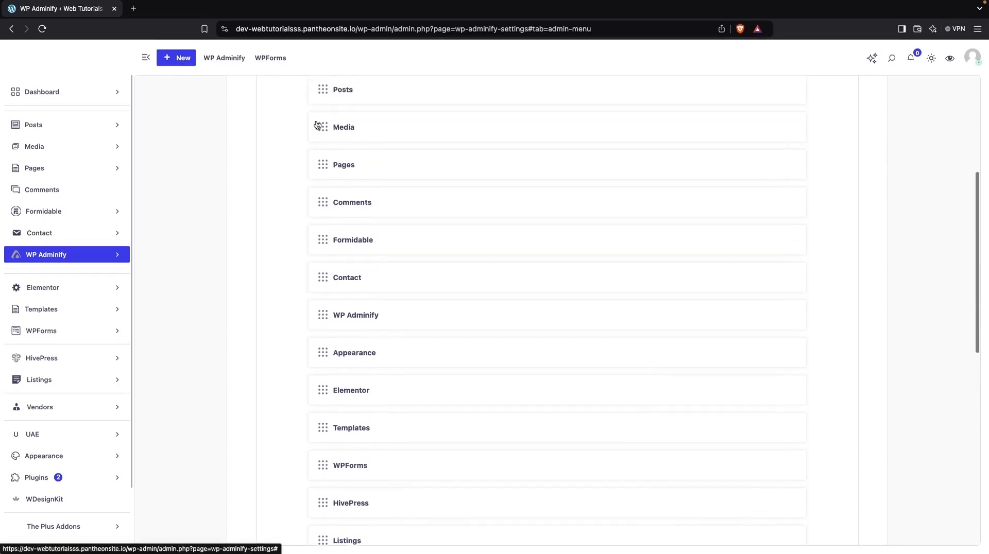
pyautogui.moveTo(322, 402); pyautogui.dragTo(320, 129)
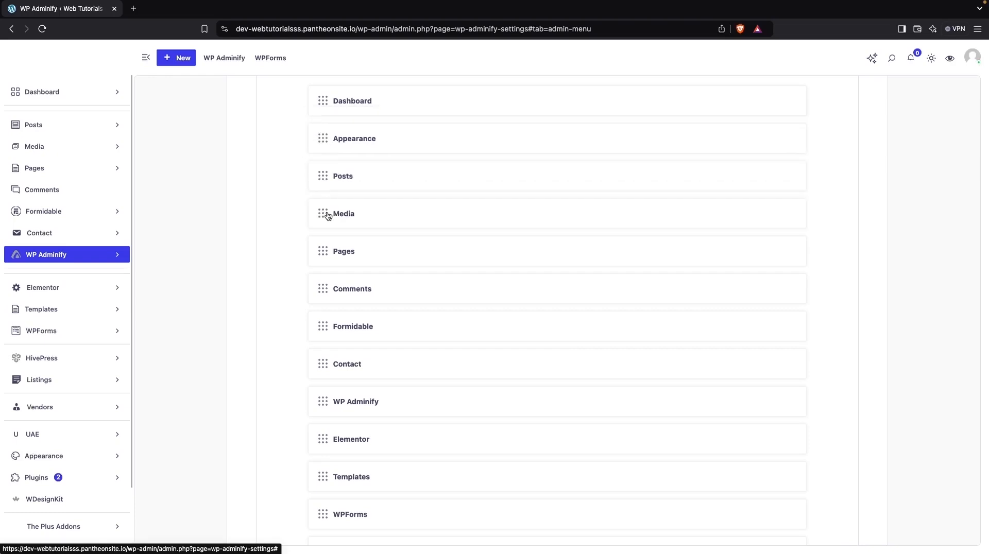
# Move the Plugins item up the Menu Editor list so it sits directly below Appearance.
pyautogui.scroll(-6, 326, 216)
pyautogui.scroll(-2, 328, 216)
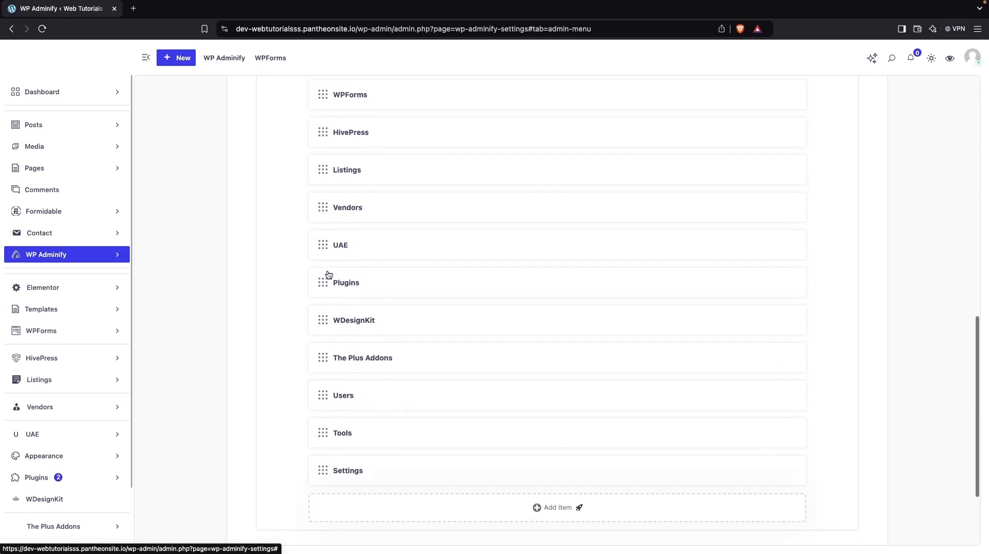
pyautogui.moveTo(322, 282); pyautogui.dragTo(320, 94)
pyautogui.scroll(2, 325, 206)
pyautogui.moveTo(322, 286); pyautogui.dragTo(321, 123)
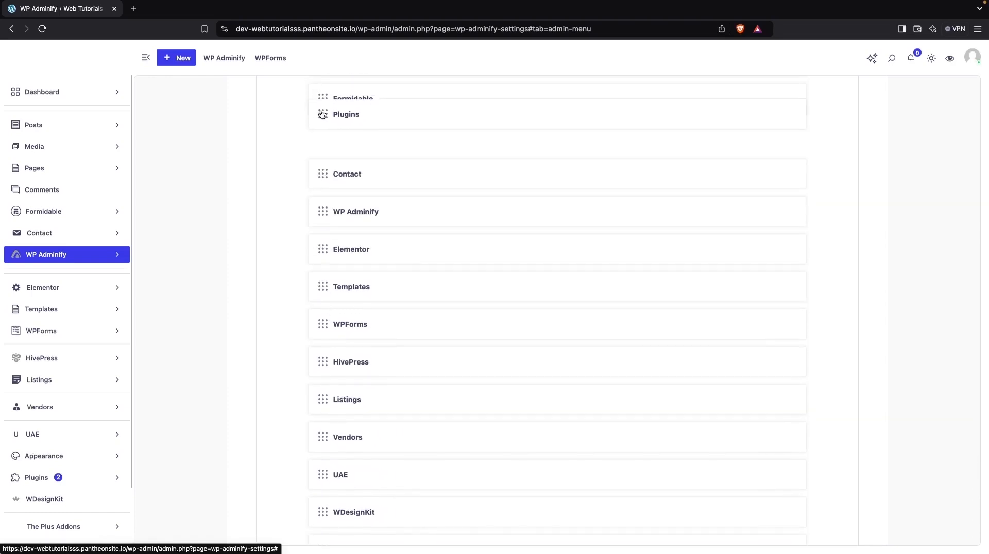
pyautogui.scroll(4, 331, 351)
pyautogui.moveTo(324, 337); pyautogui.dragTo(322, 140)
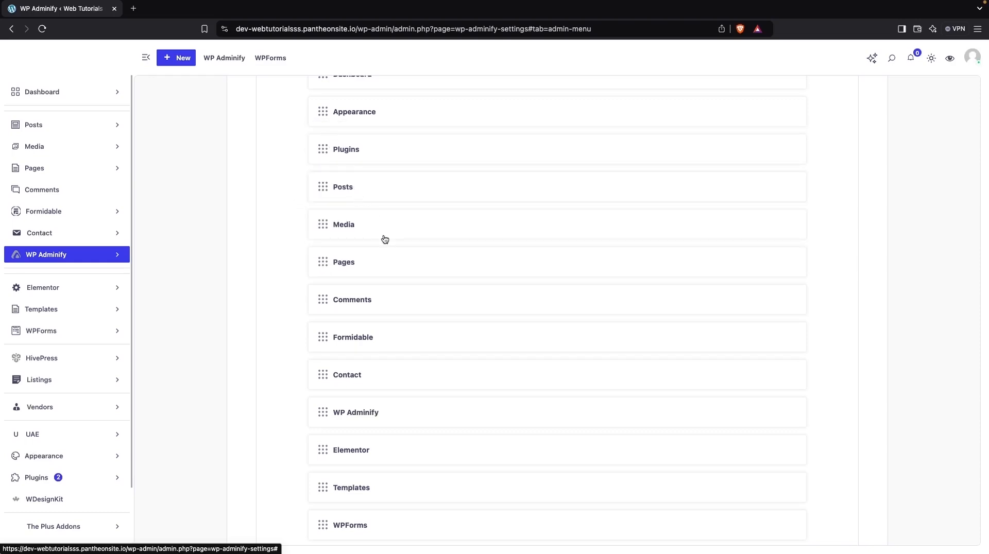
# Save the reordered admin menu settings and try to add a custom item to the end of the menu list.
pyautogui.scroll(-10, 382, 239)
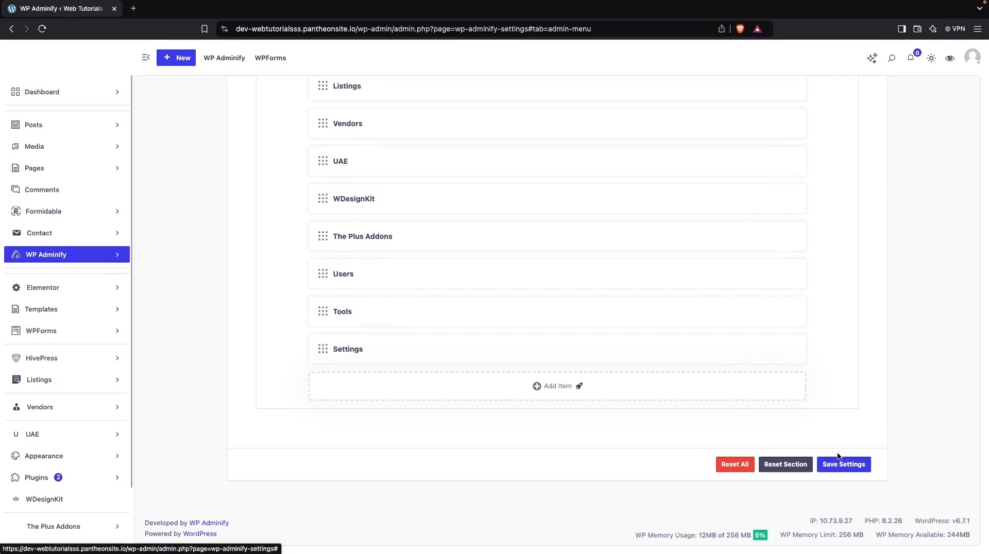
pyautogui.click(835, 465)
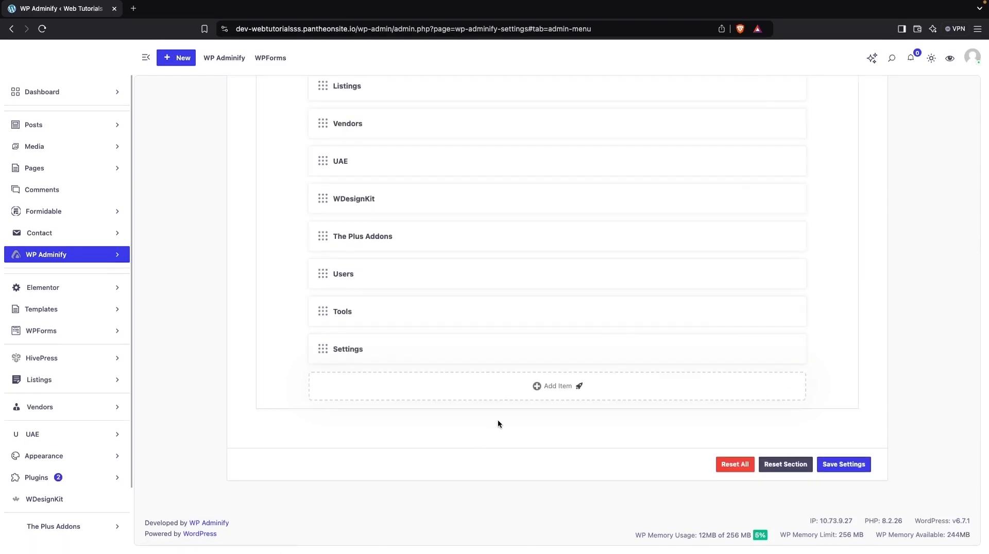
pyautogui.click(525, 387)
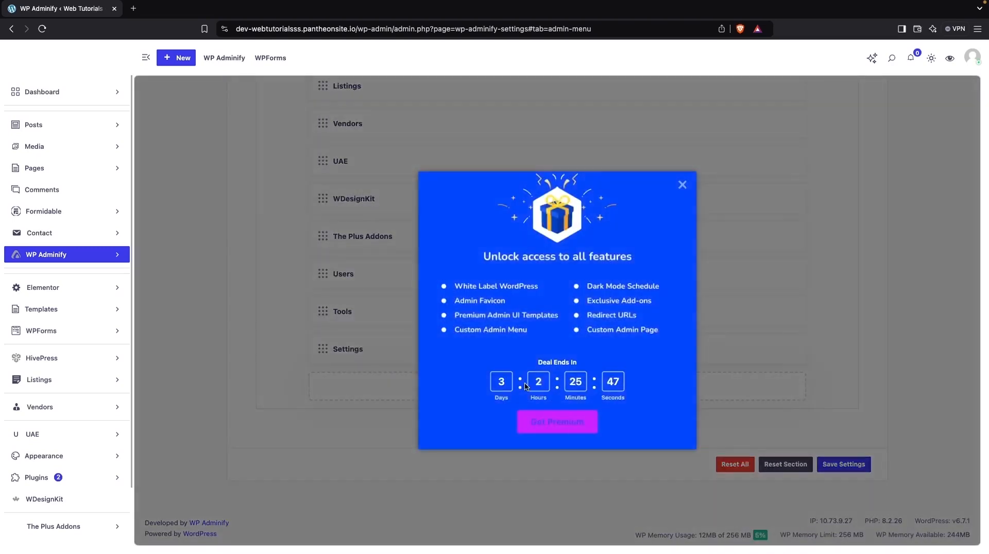
pyautogui.click(681, 185)
# Try the Horizontal Menu type in the Admin Menu settings and set it back to Vertical Menu.
pyautogui.scroll(10, 680, 186)
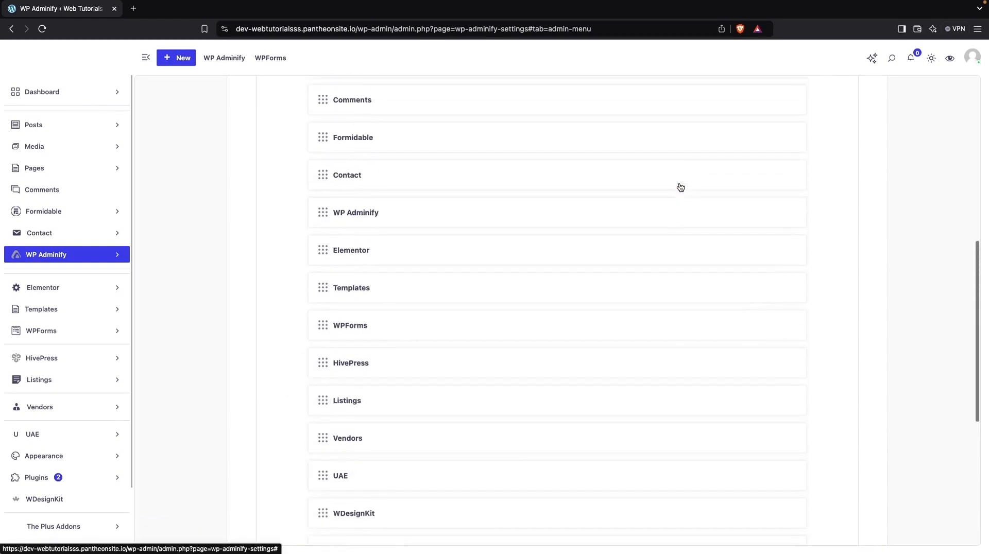
pyautogui.scroll(3, 680, 187)
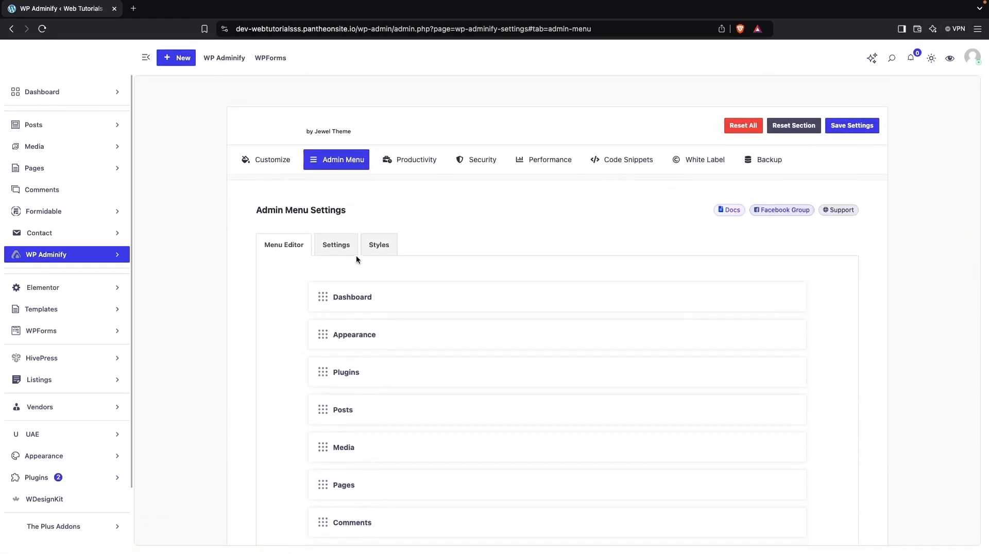
pyautogui.click(343, 245)
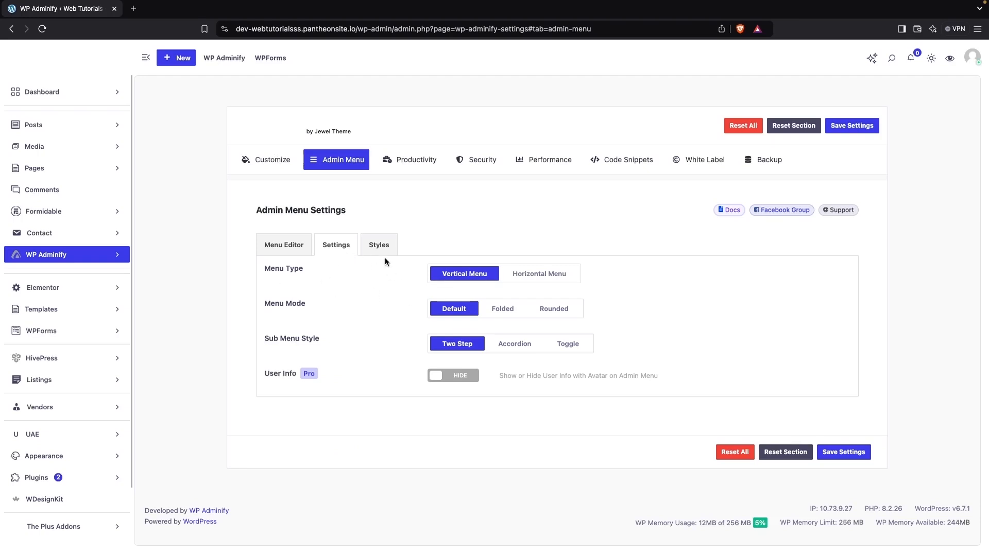
pyautogui.click(558, 275)
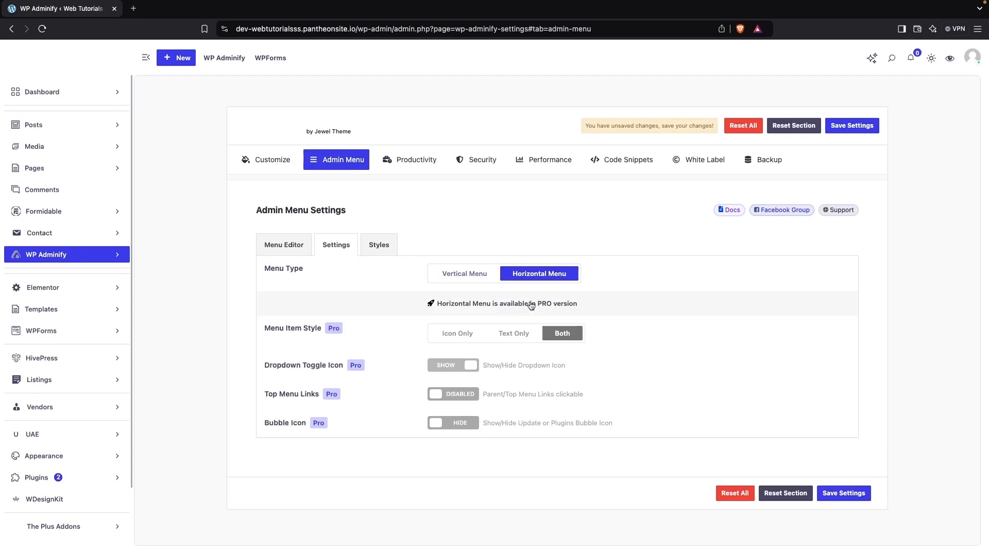
pyautogui.click(469, 279)
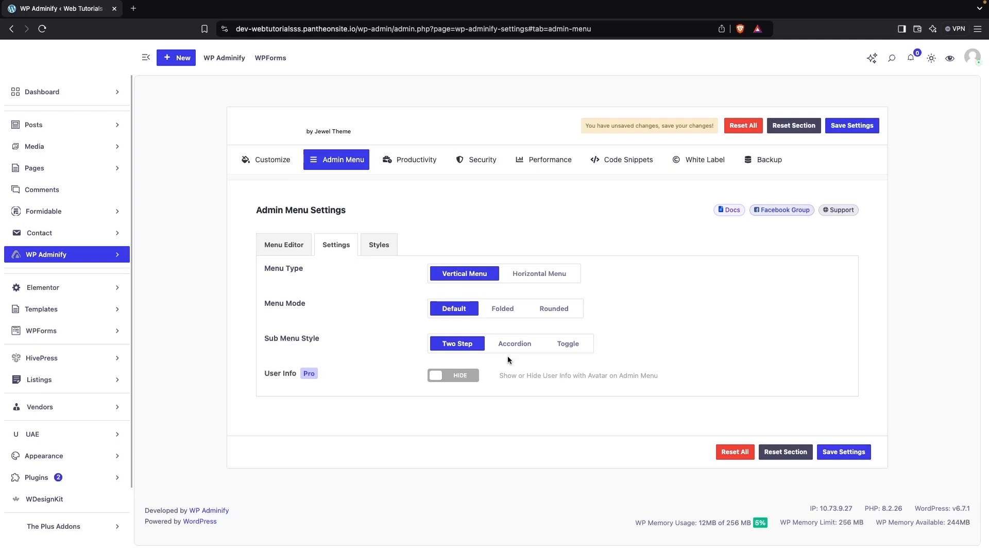
# Look through the Admin Menu style options for fonts, menu width, padding and menu colors.
pyautogui.click(378, 245)
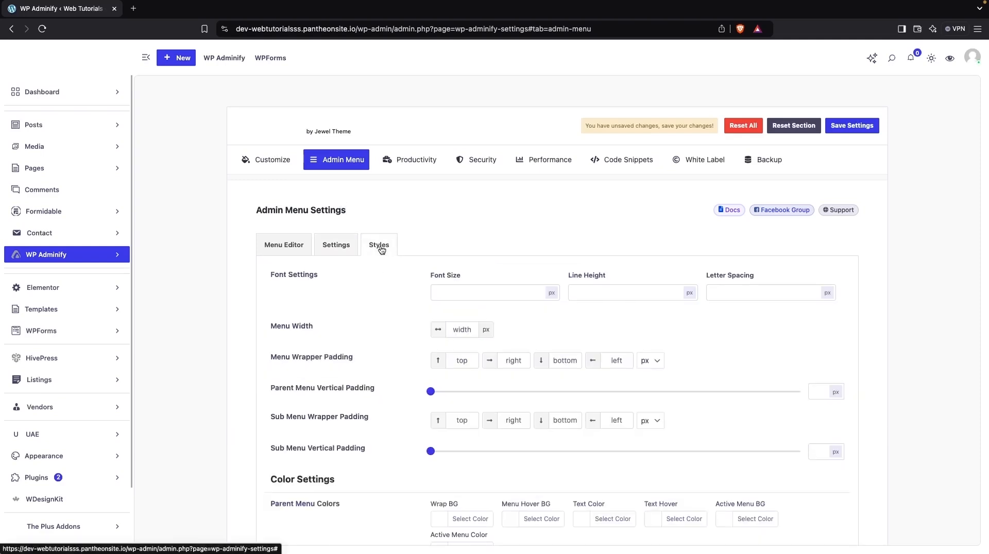
pyautogui.scroll(-2, 404, 344)
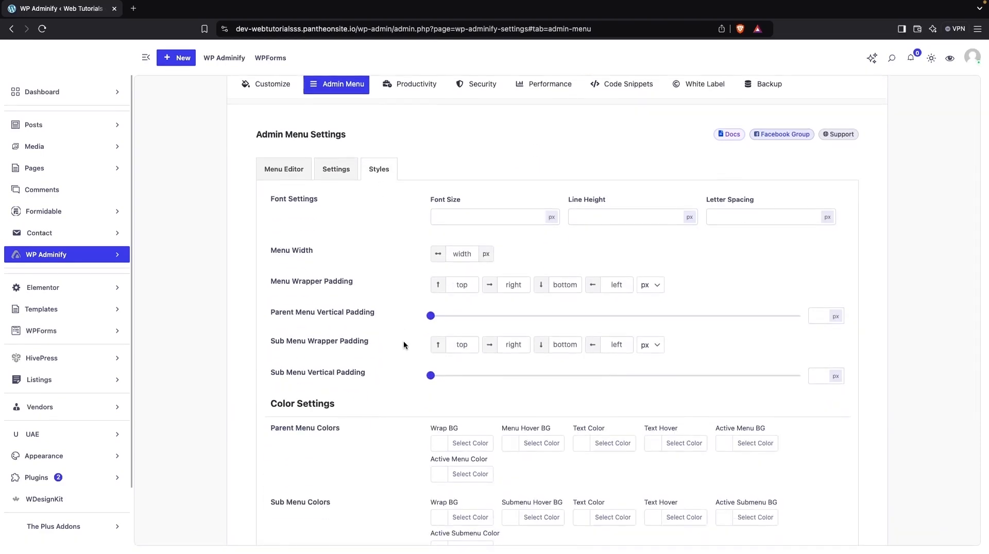
pyautogui.scroll(-5, 404, 345)
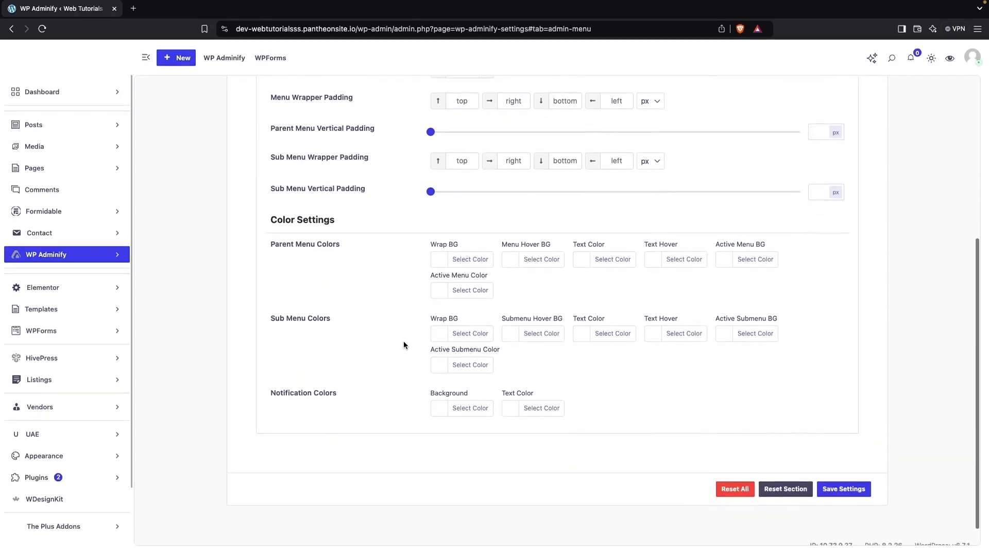
pyautogui.scroll(10, 404, 341)
# Look through the Productivity options, switching Dashboard & Welcome Widget on and back off.
pyautogui.click(415, 160)
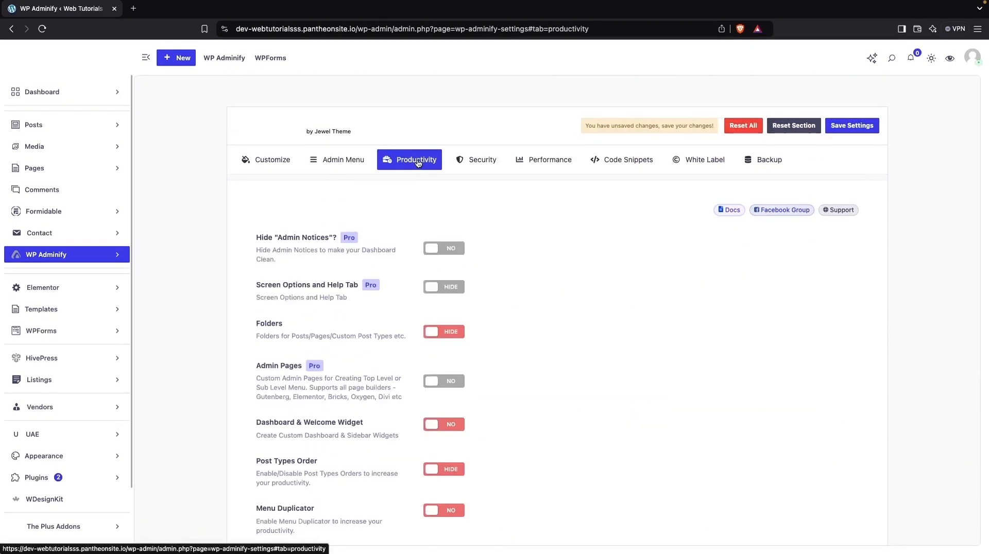
pyautogui.scroll(-2, 409, 268)
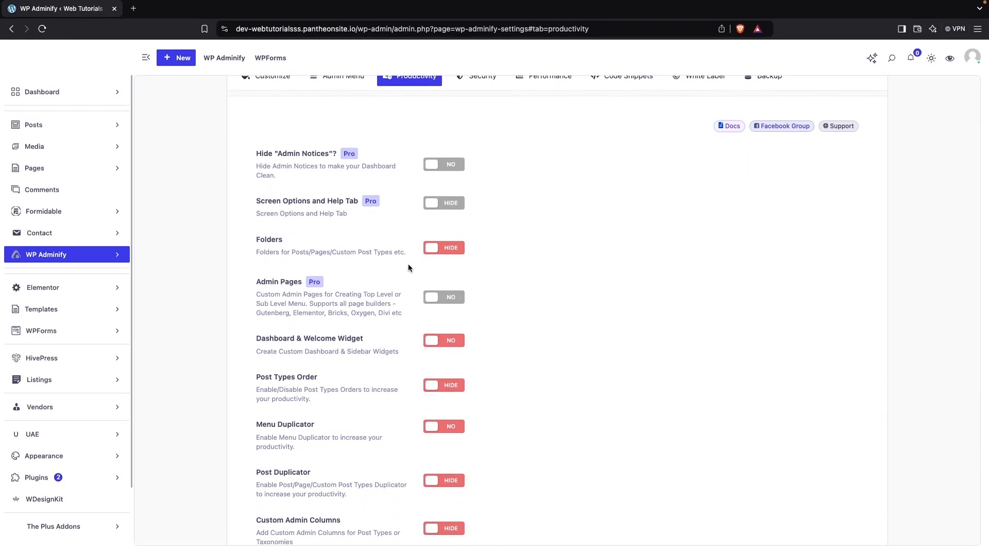
pyautogui.scroll(-1, 408, 267)
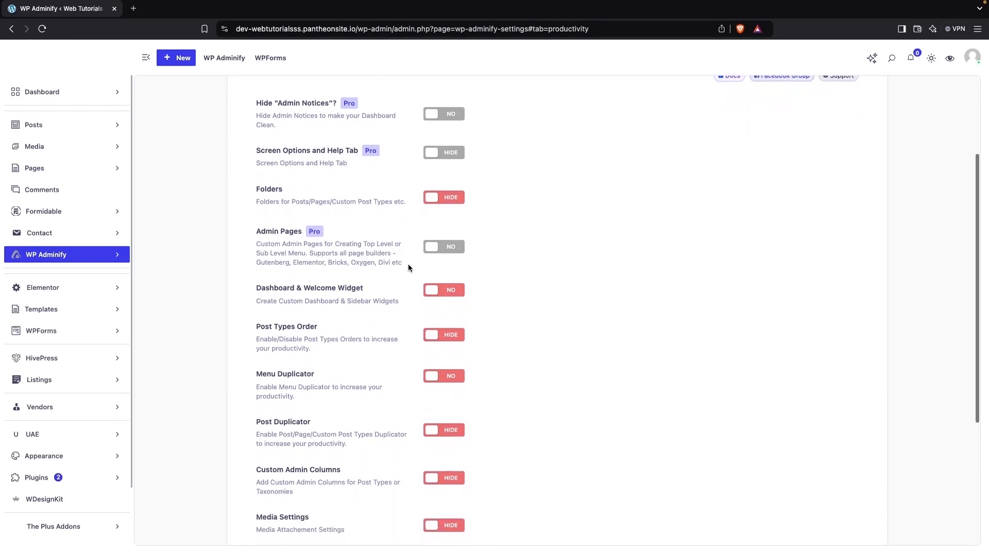
pyautogui.scroll(-2, 408, 267)
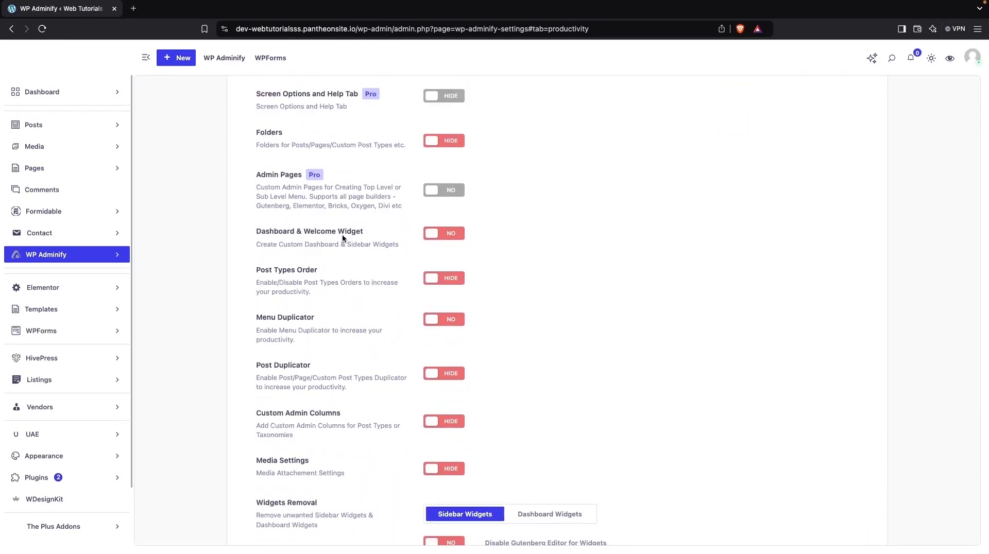
pyautogui.click(449, 237)
pyautogui.click(450, 236)
pyautogui.scroll(-2, 363, 276)
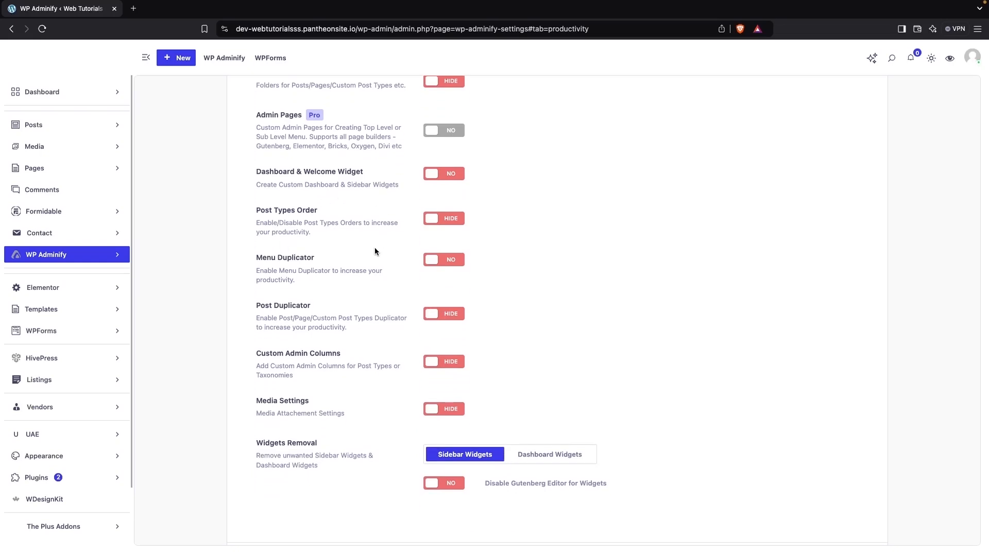
# Look through the remaining Productivity options down to Widgets Removal, switching Custom Admin Columns on and back off.
pyautogui.scroll(-1, 375, 251)
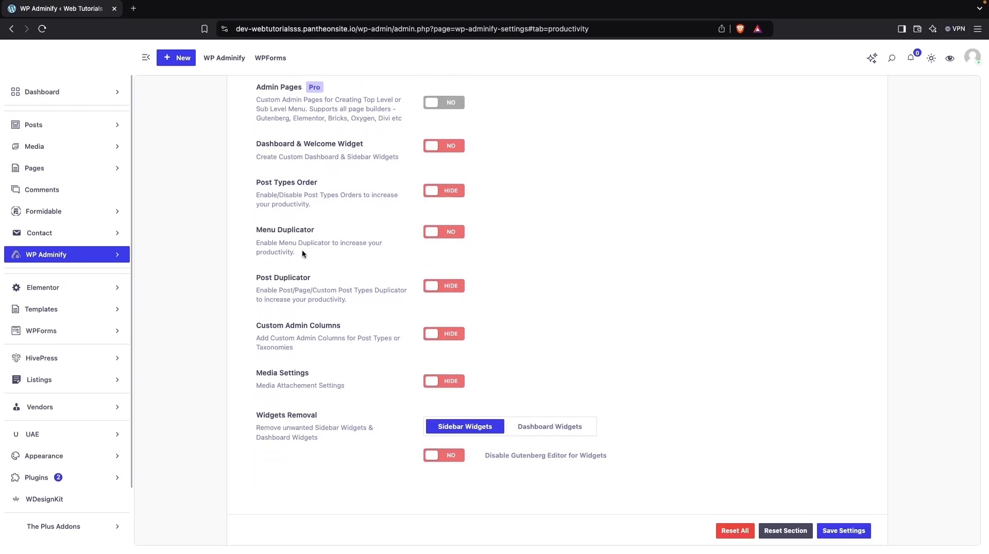
pyautogui.scroll(-2, 308, 243)
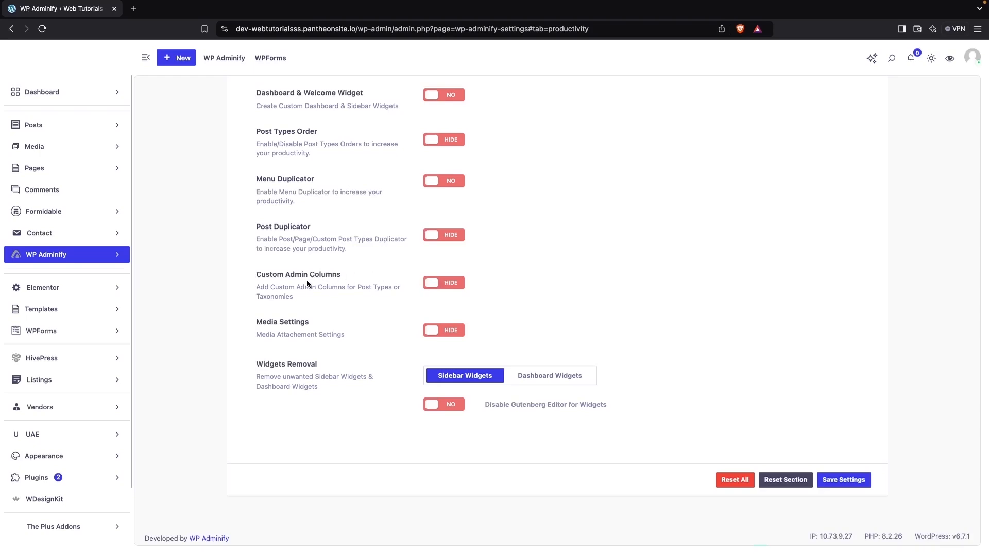
pyautogui.click(440, 284)
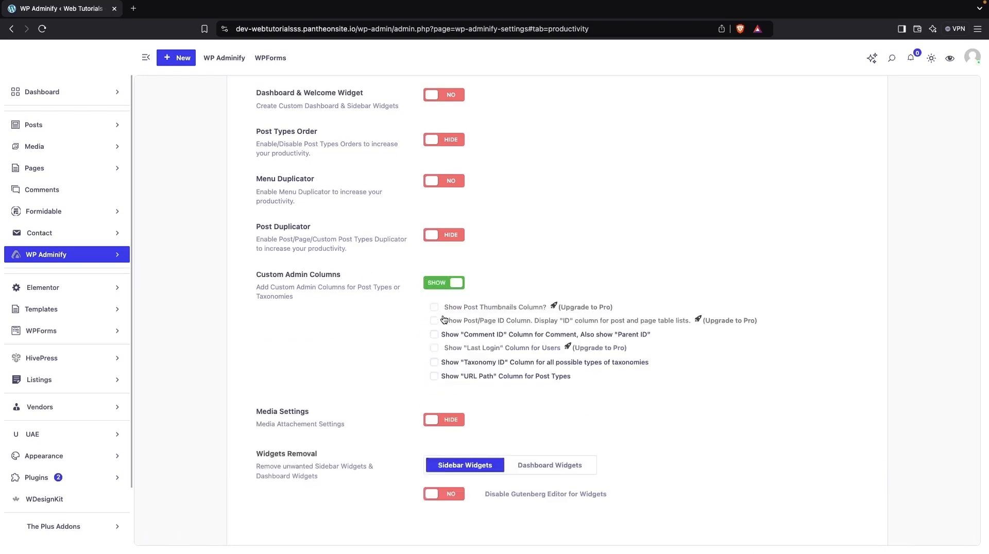
pyautogui.scroll(-2, 444, 319)
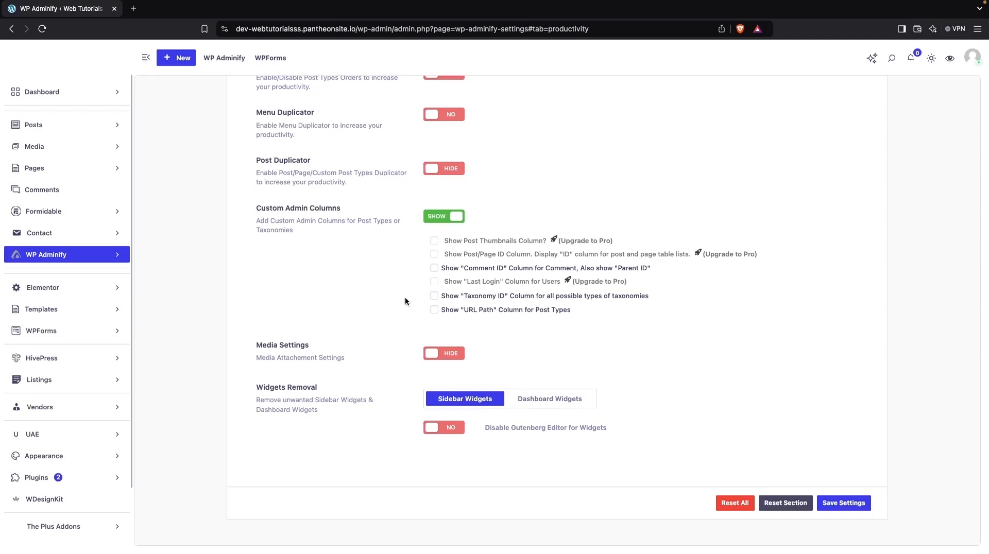
pyautogui.click(440, 218)
# Look through the Security, Performance and Code Snippets settings of WP Adminify.
pyautogui.scroll(8, 394, 313)
pyautogui.click(477, 170)
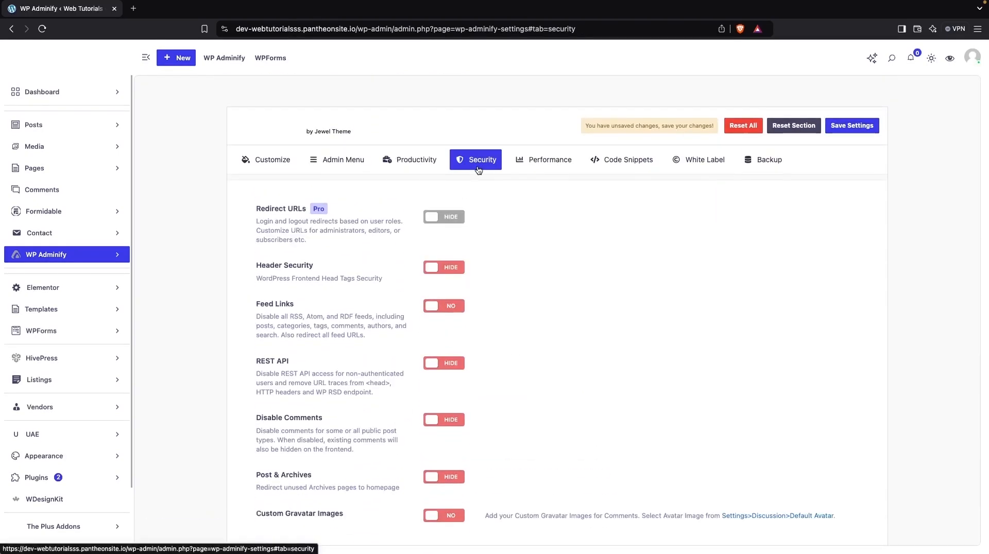
pyautogui.scroll(-3, 419, 268)
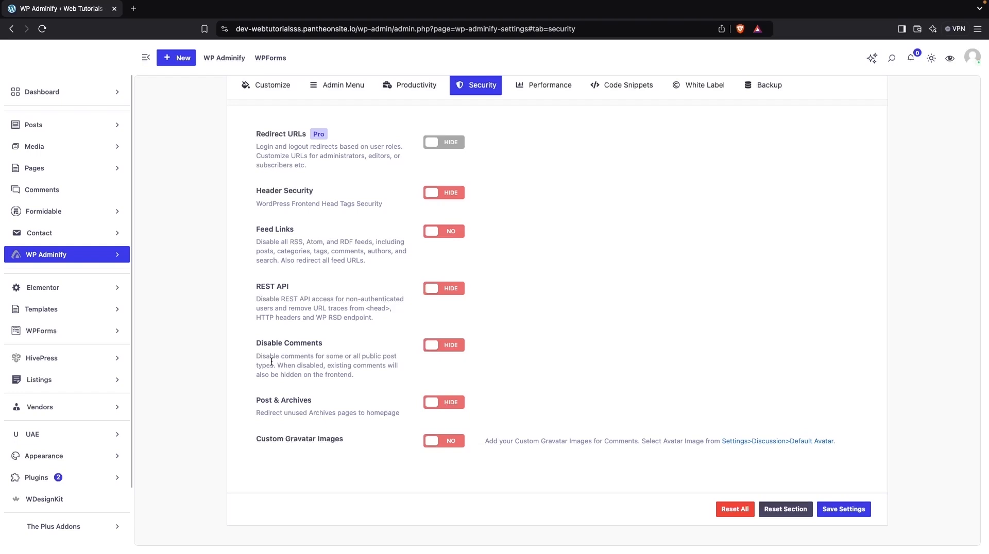
pyautogui.click(538, 88)
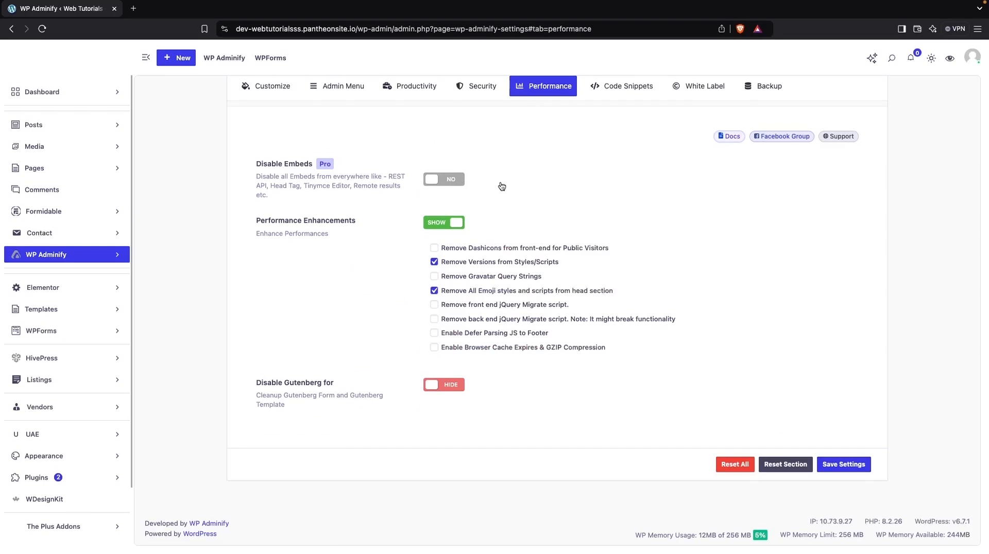
pyautogui.click(623, 89)
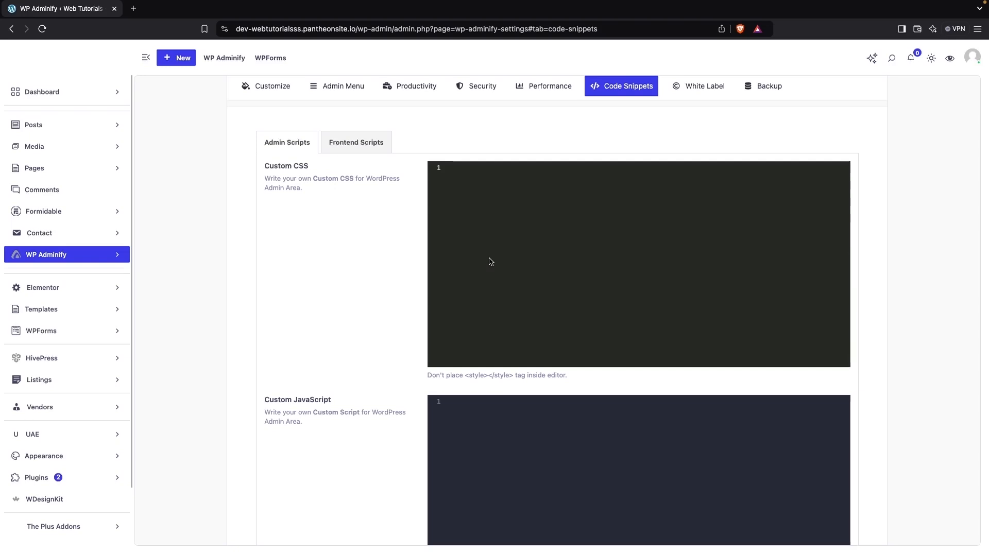
# Examine the White Label settings for the admin footer options, the Admin Footer Text and the WP Adminify branding fields.
pyautogui.click(702, 93)
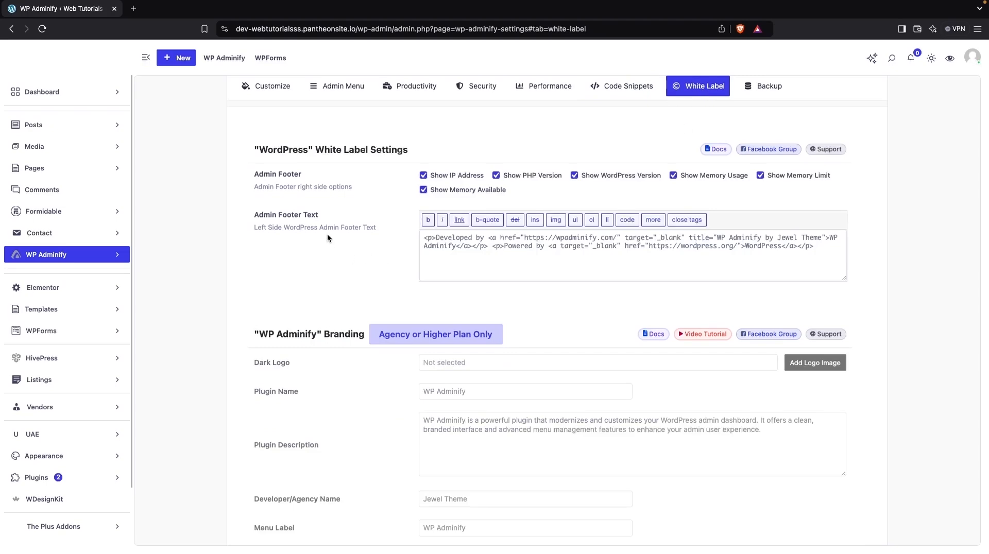
pyautogui.scroll(-6, 378, 245)
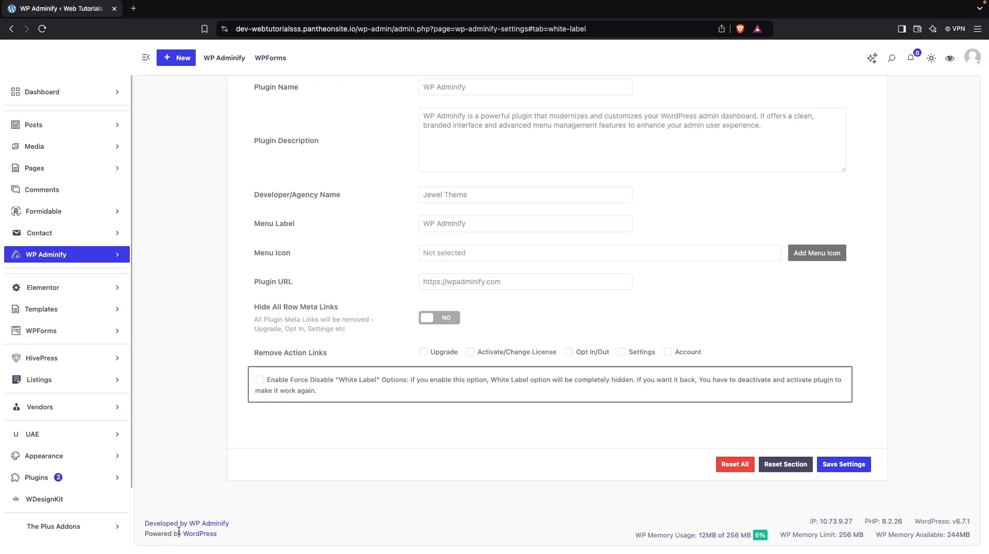
pyautogui.scroll(6, 232, 530)
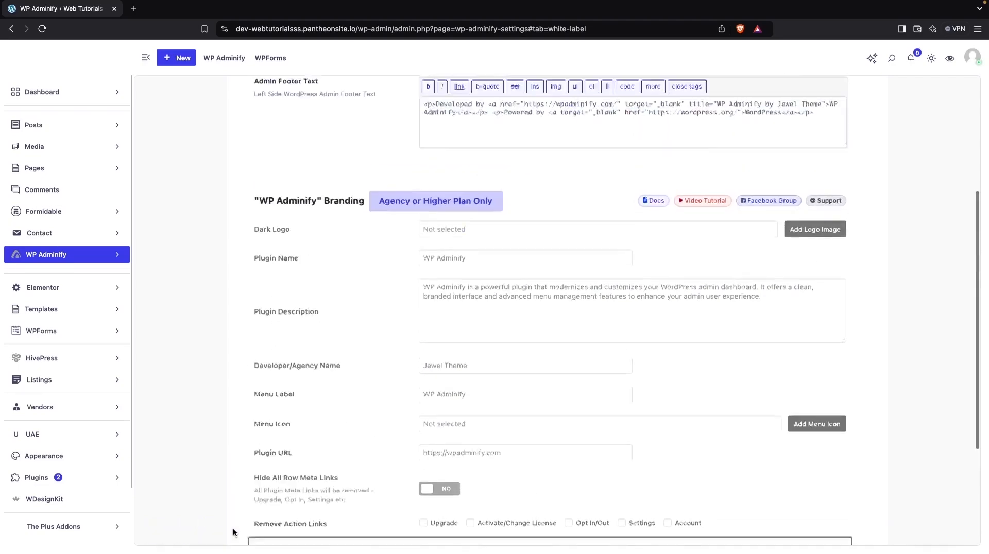
pyautogui.doubleClick(507, 250)
pyautogui.scroll(1, 507, 249)
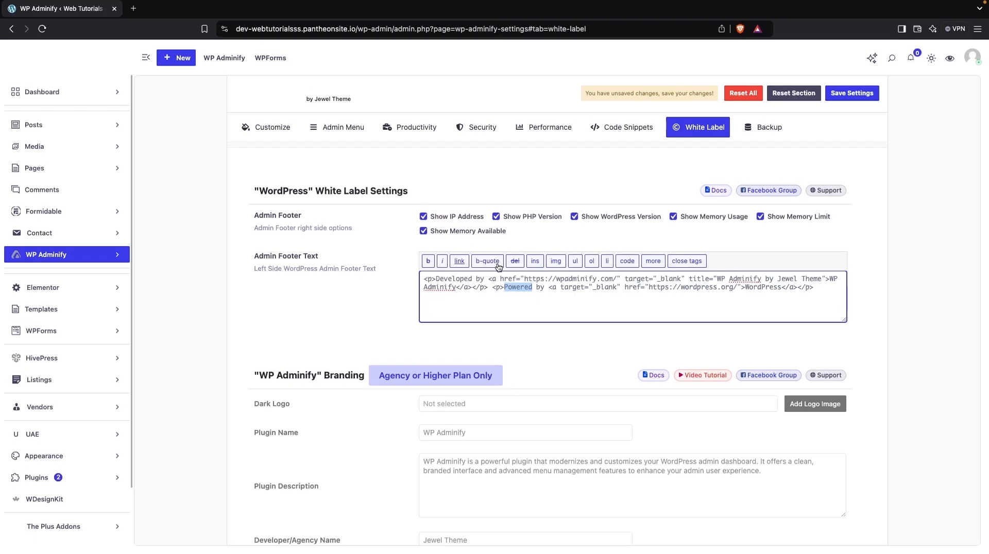
pyautogui.scroll(-5, 364, 290)
pyautogui.scroll(-1, 364, 291)
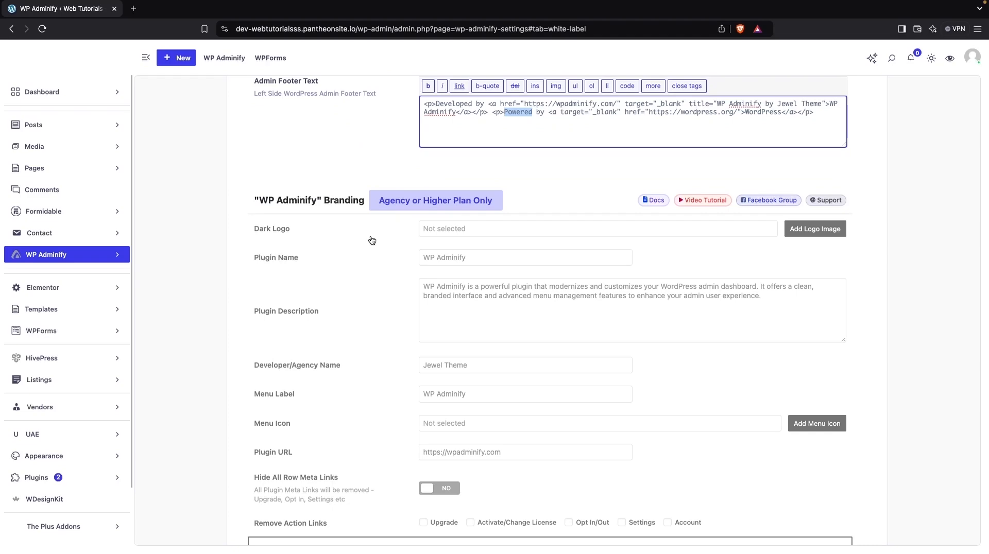
pyautogui.scroll(-2, 400, 304)
pyautogui.scroll(6, 400, 305)
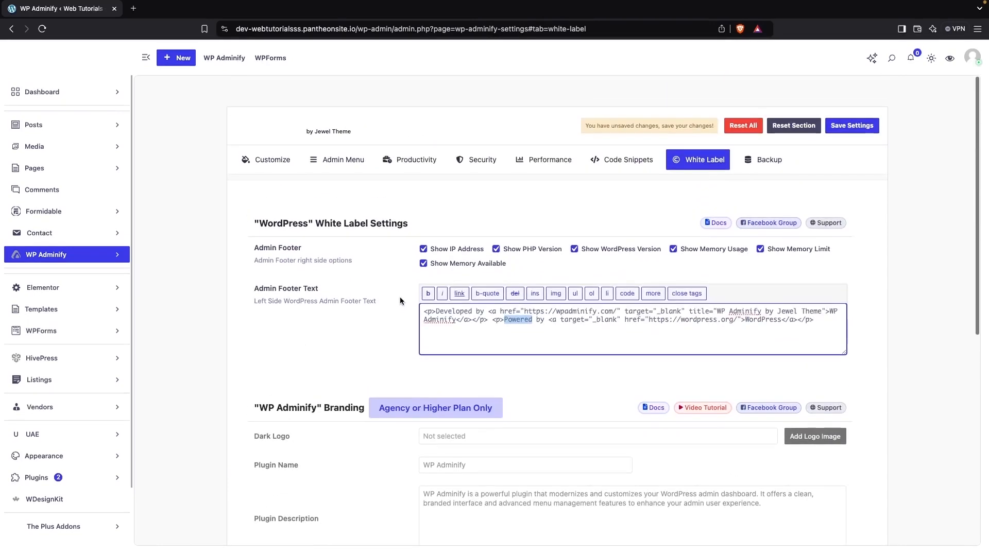
# Review the Backup Config Settings, save the plugin settings and reload the page.
pyautogui.click(768, 159)
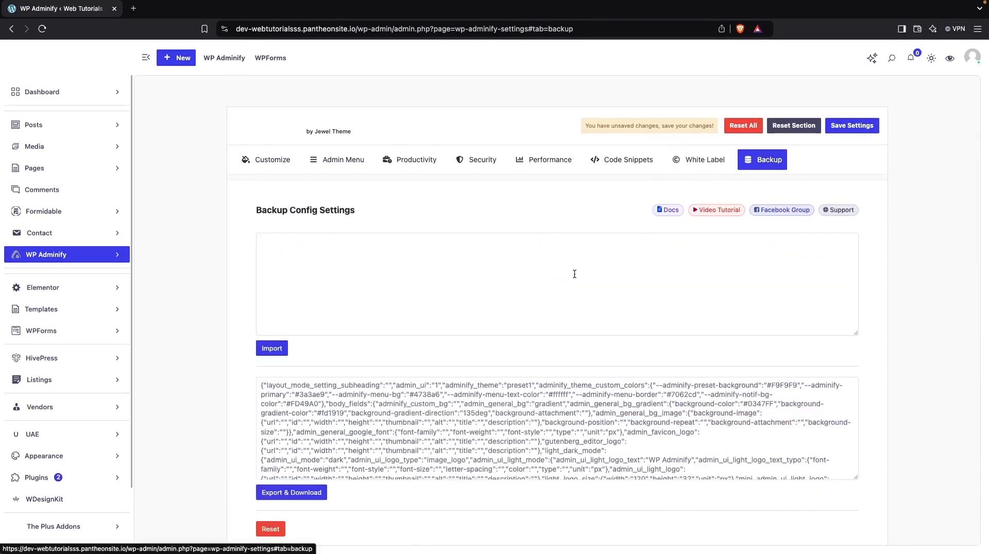
pyautogui.scroll(-1, 574, 274)
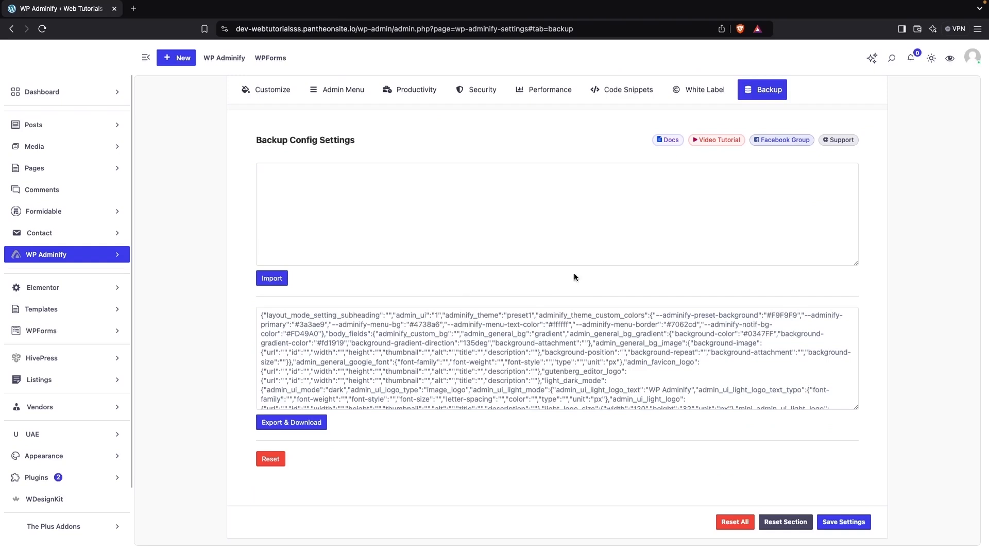
pyautogui.click(835, 523)
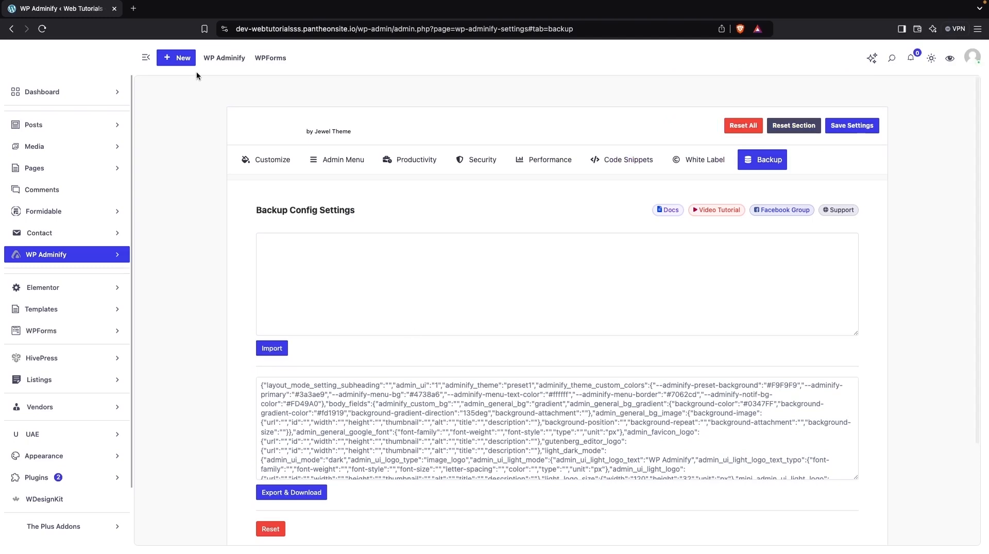
pyautogui.click(43, 29)
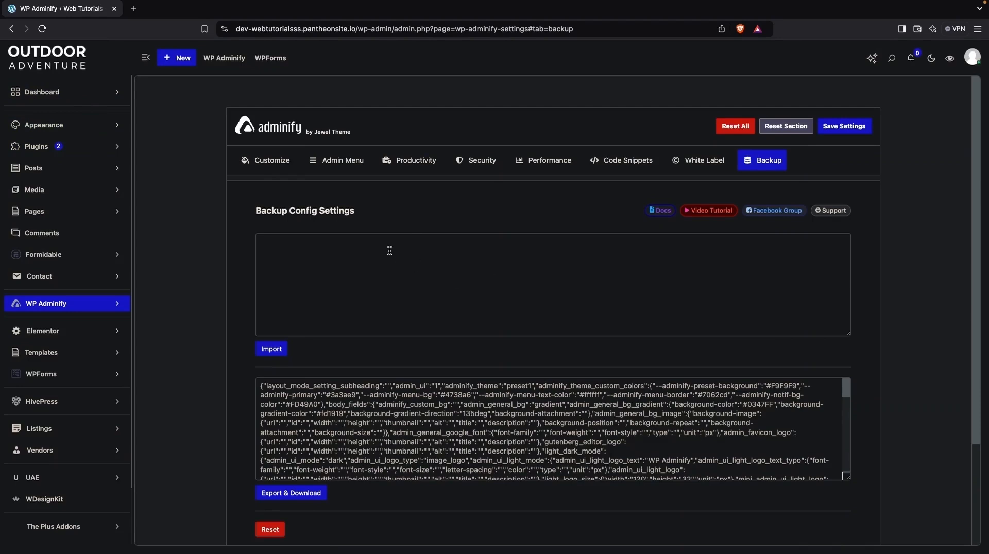
# In the Customize settings, choose the second Adminify UI template and set Layout Mode to Light Mode.
pyautogui.click(267, 162)
pyautogui.scroll(-3, 372, 290)
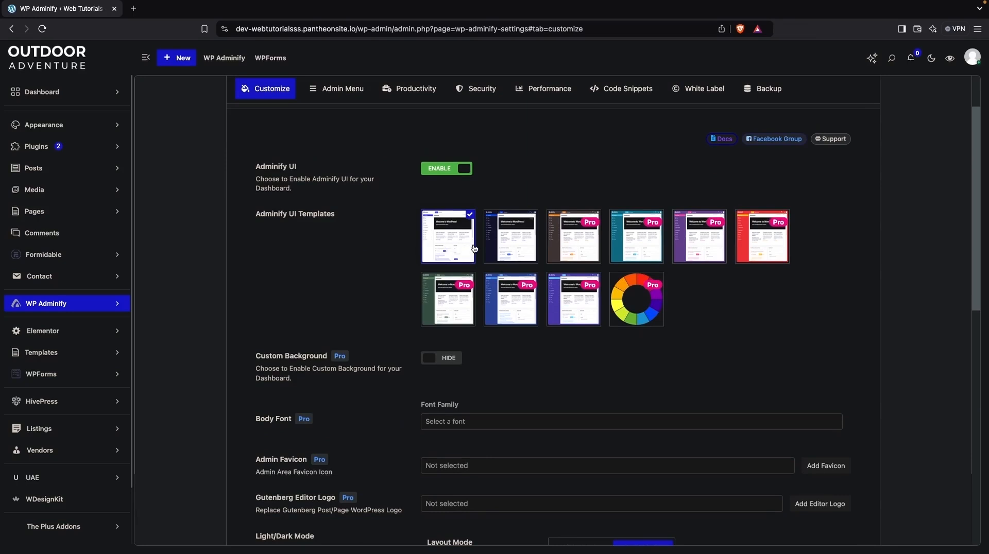
pyautogui.click(507, 243)
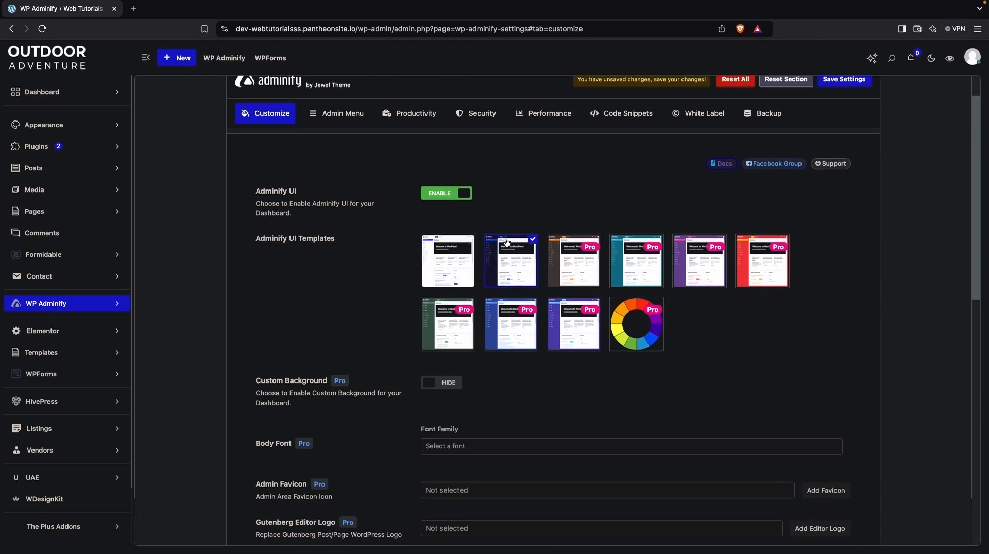
pyautogui.scroll(-3, 506, 243)
pyautogui.scroll(-2, 506, 243)
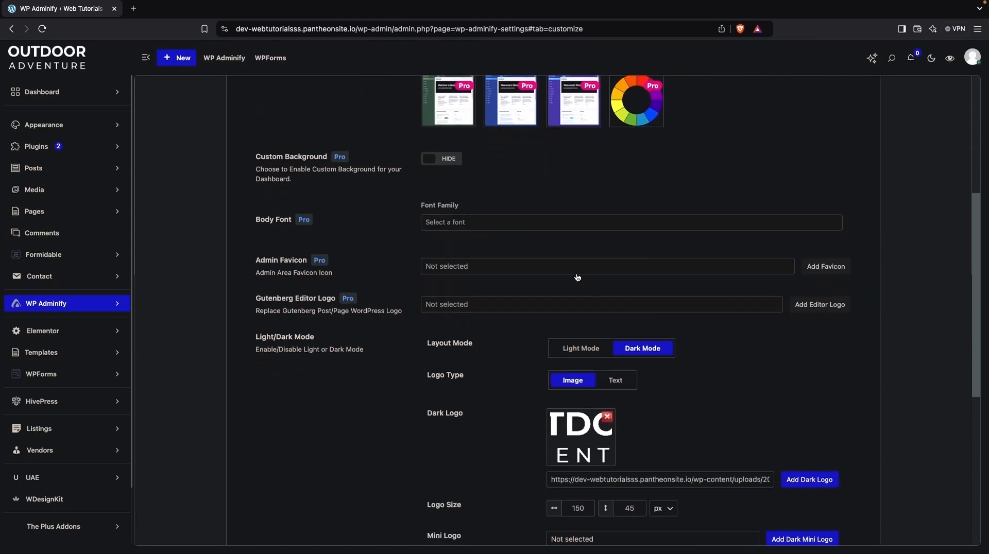
pyautogui.click(574, 352)
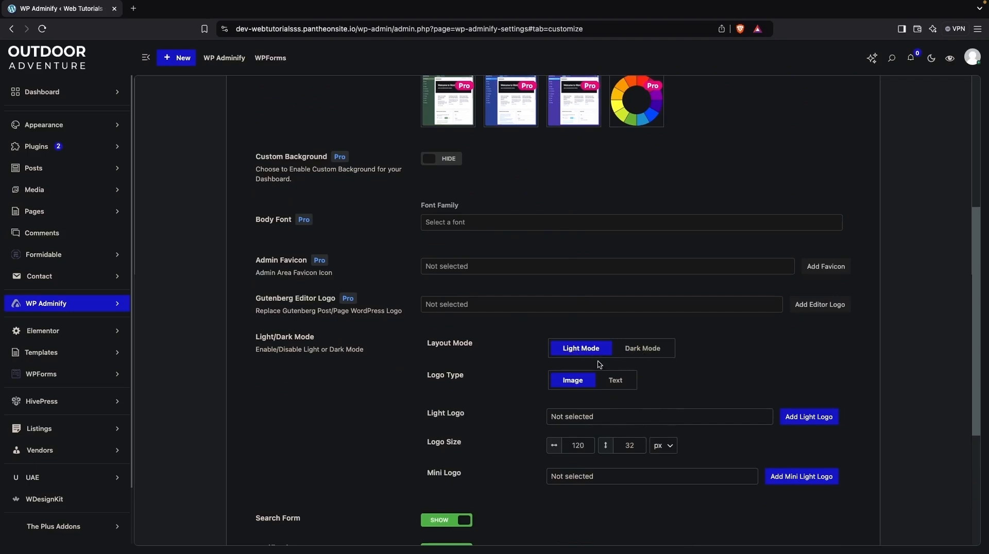
pyautogui.scroll(-2, 636, 402)
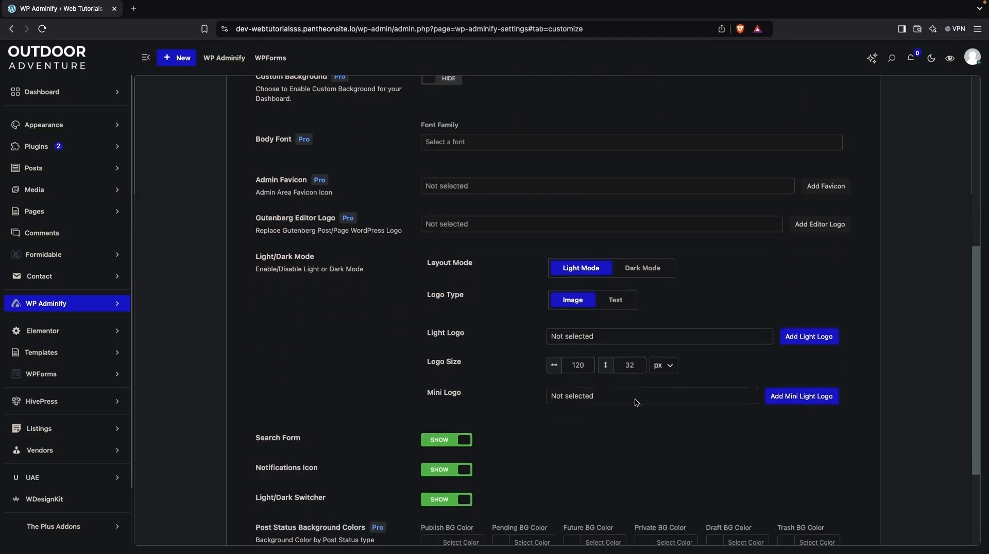
pyautogui.click(806, 337)
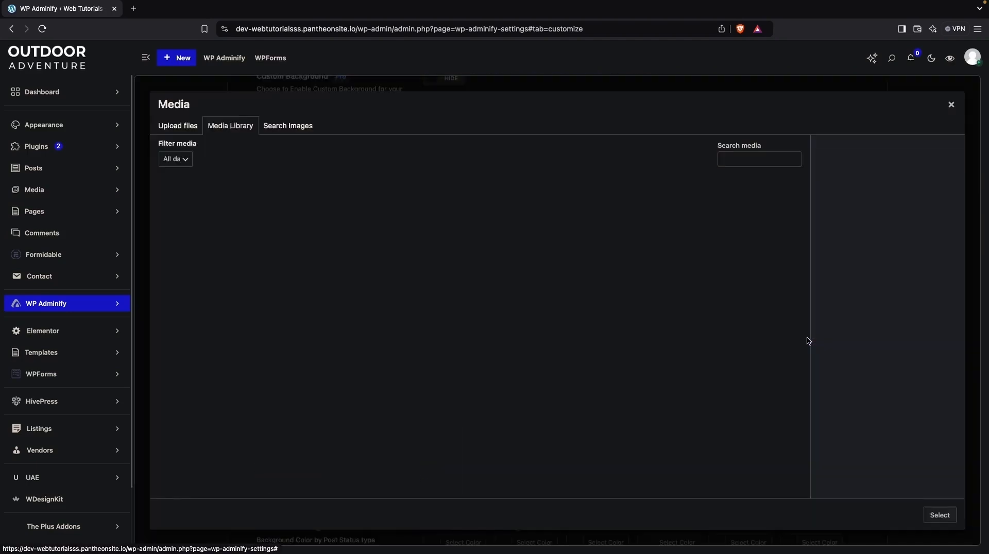
pyautogui.scroll(-5, 523, 319)
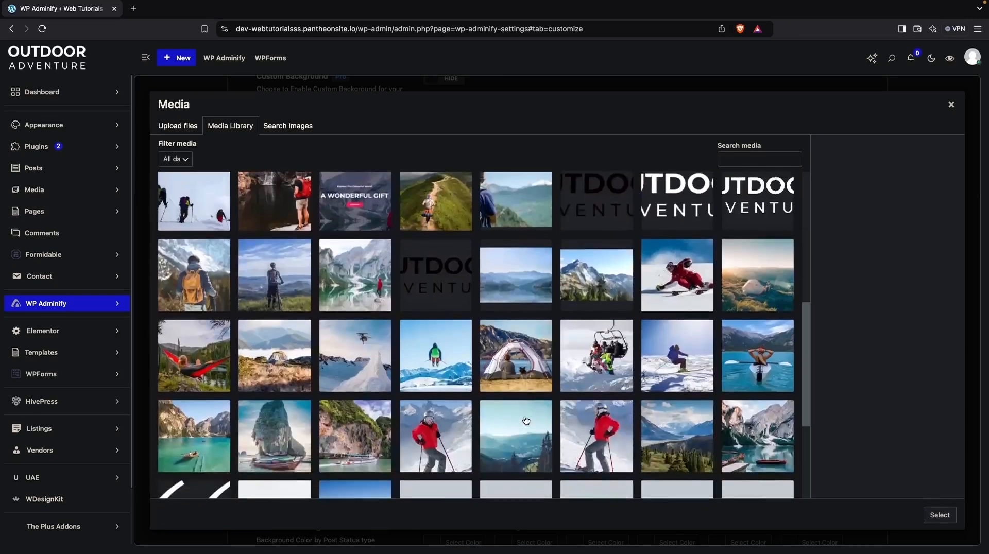
pyautogui.click(596, 258)
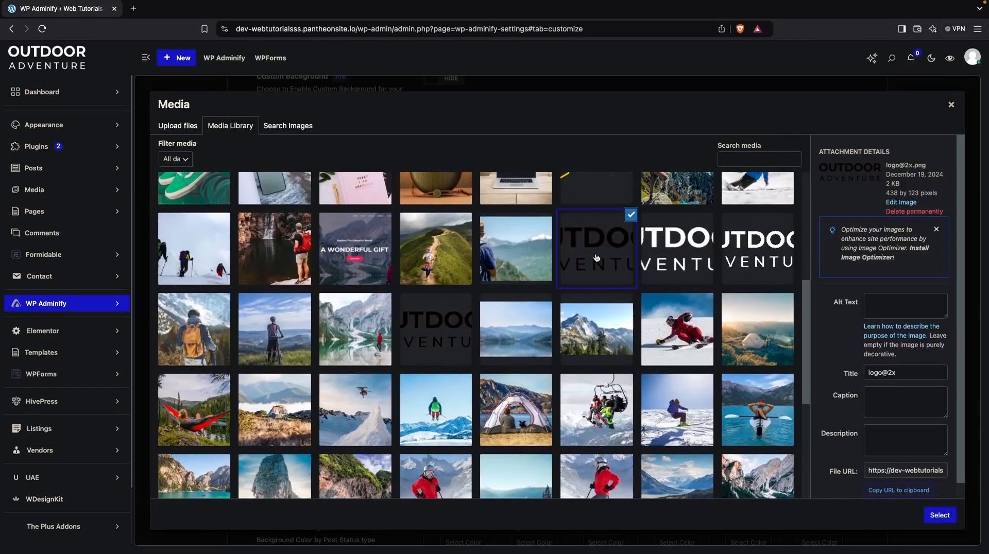
pyautogui.click(927, 514)
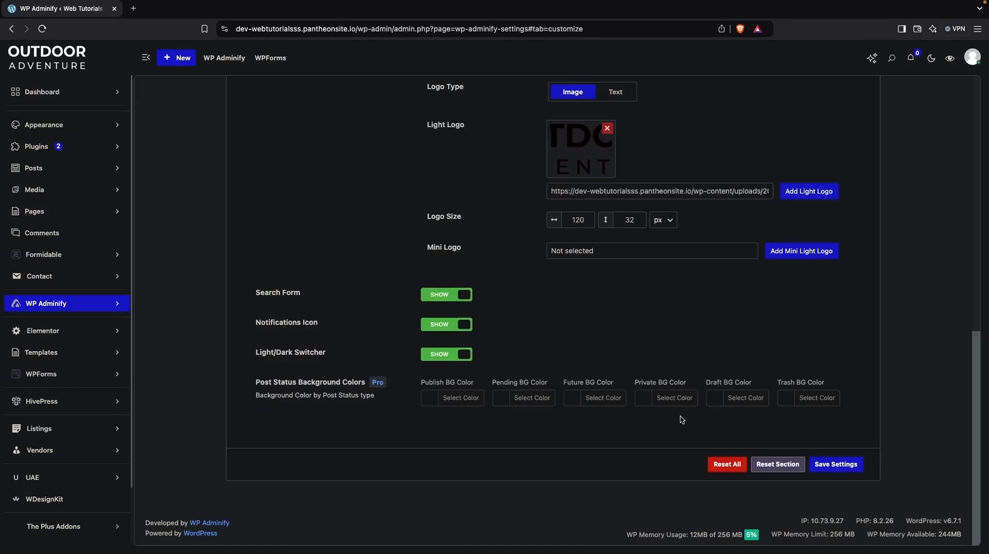
pyautogui.click(837, 466)
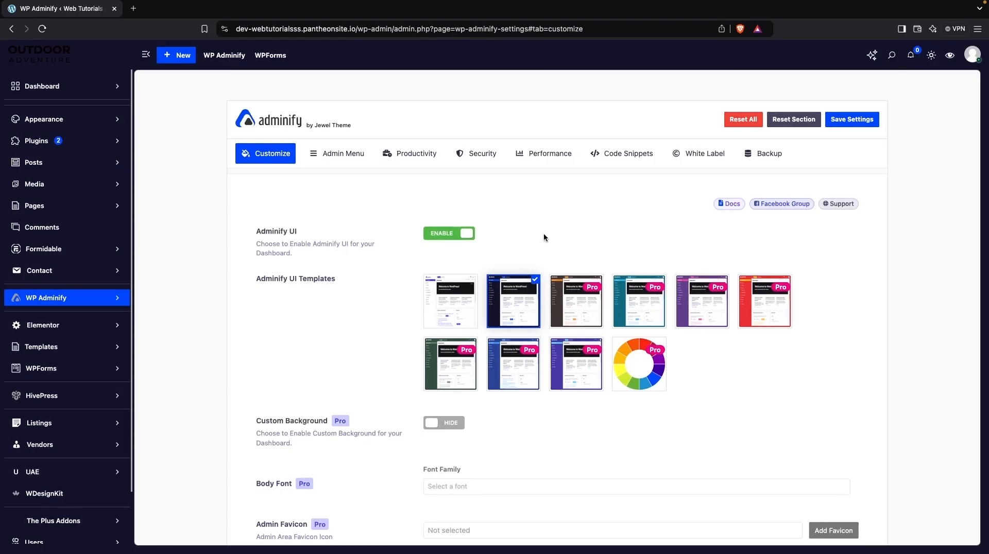
# Replace the Light Logo with the white Outdoor Adventure logo from the media library, save the settings and reload the page.
pyautogui.scroll(-5, 515, 232)
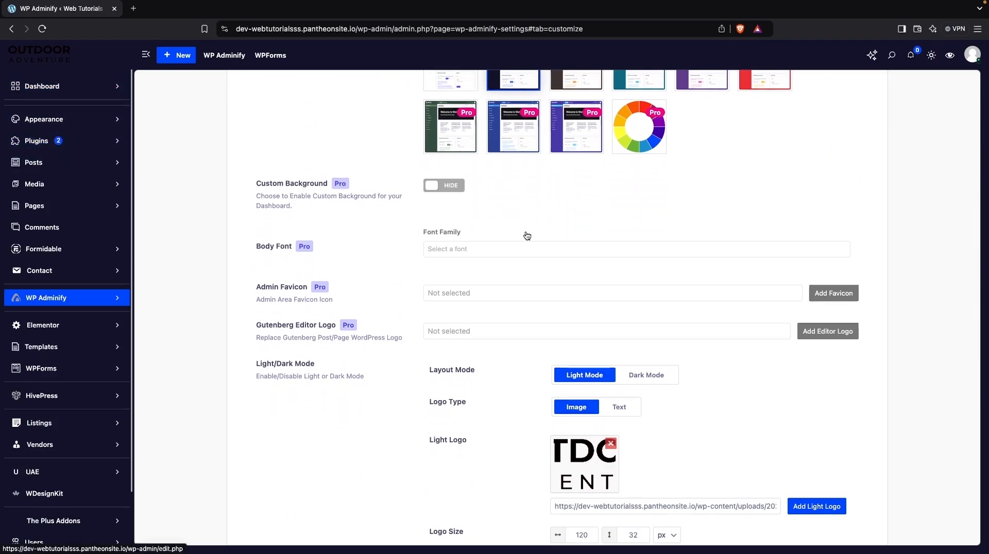
pyautogui.scroll(-2, 642, 297)
pyautogui.scroll(-2, 748, 286)
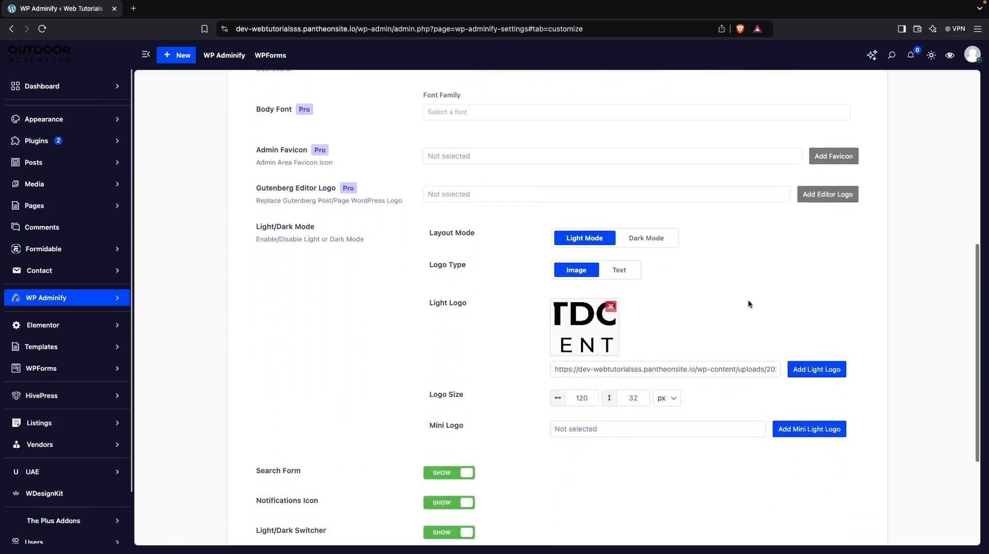
pyautogui.click(827, 371)
pyautogui.scroll(-8, 491, 317)
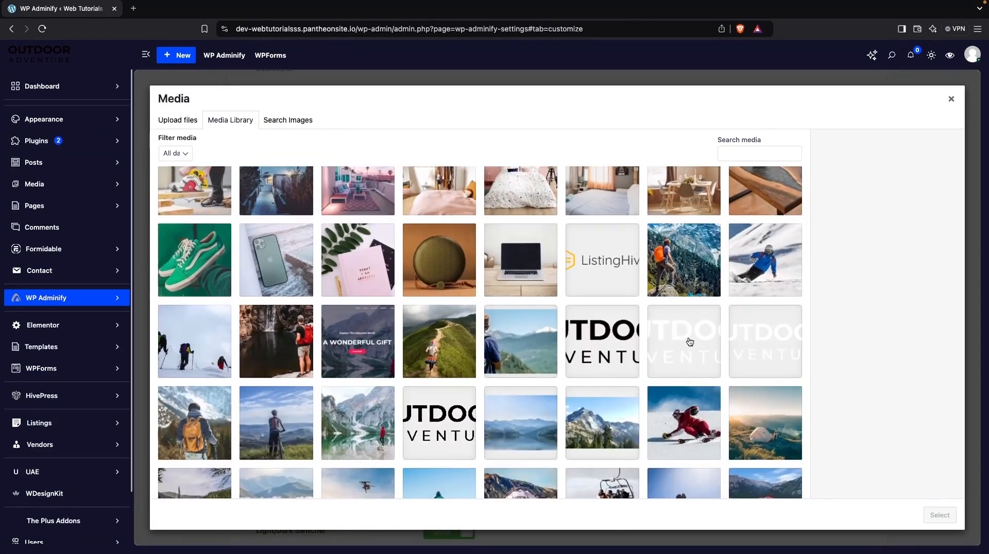
pyautogui.click(688, 343)
pyautogui.click(938, 515)
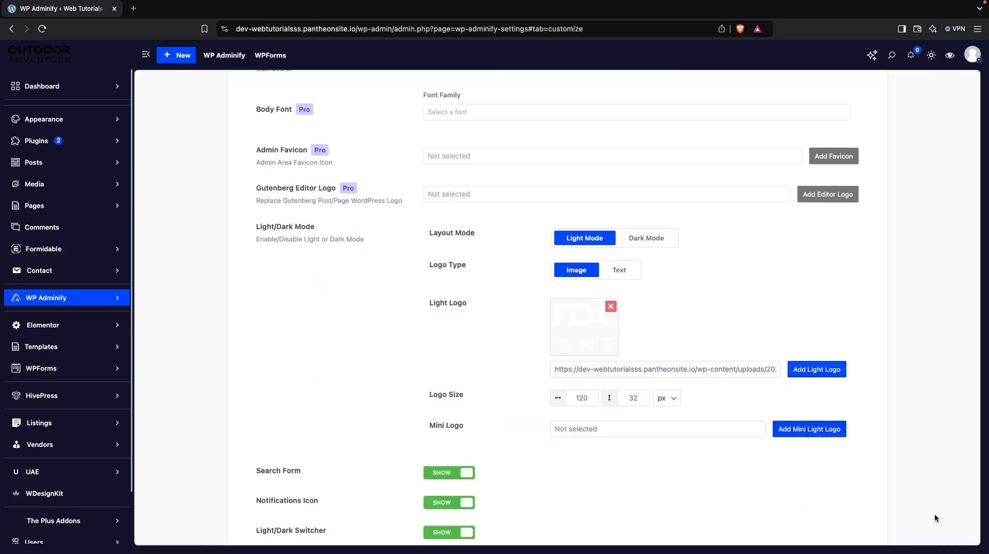
pyautogui.scroll(-4, 814, 309)
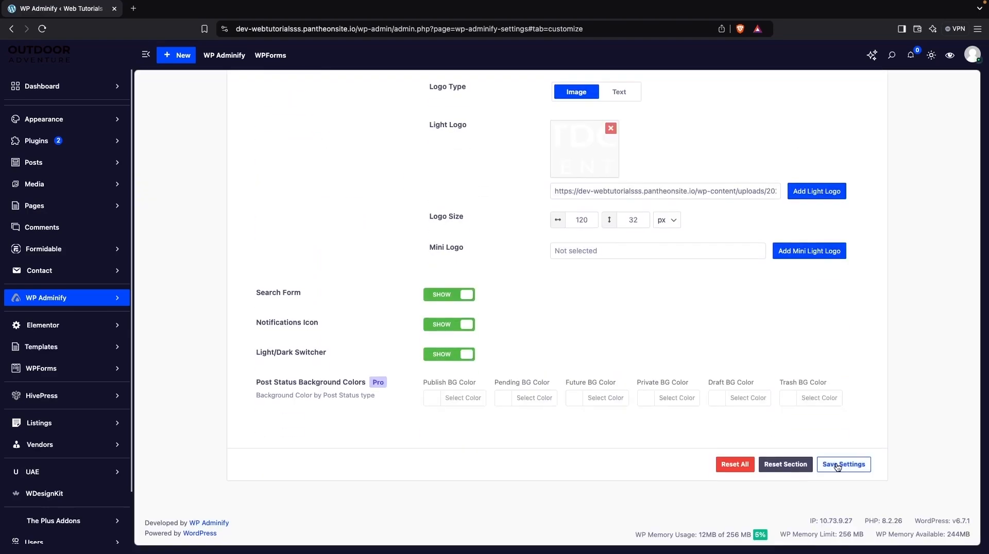
pyautogui.click(839, 466)
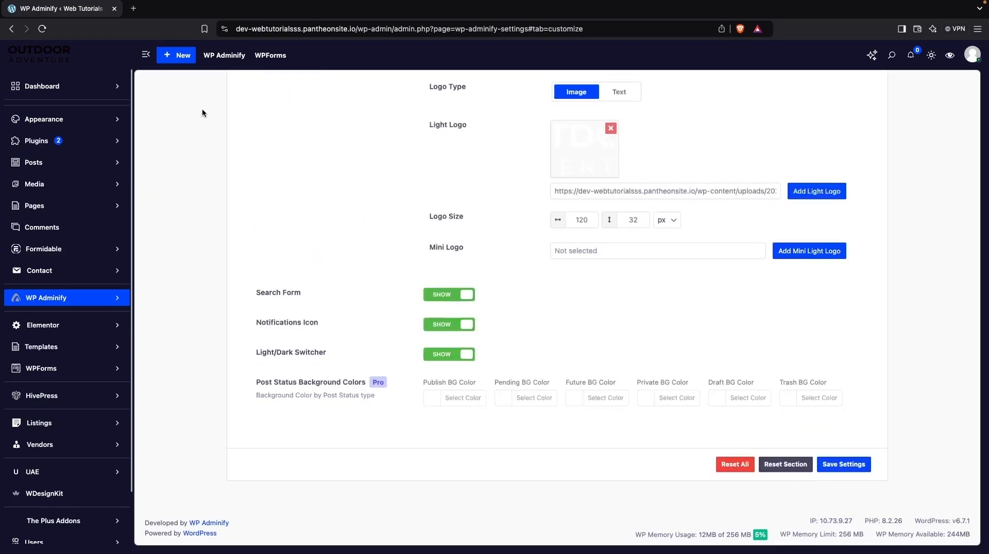
pyautogui.click(41, 33)
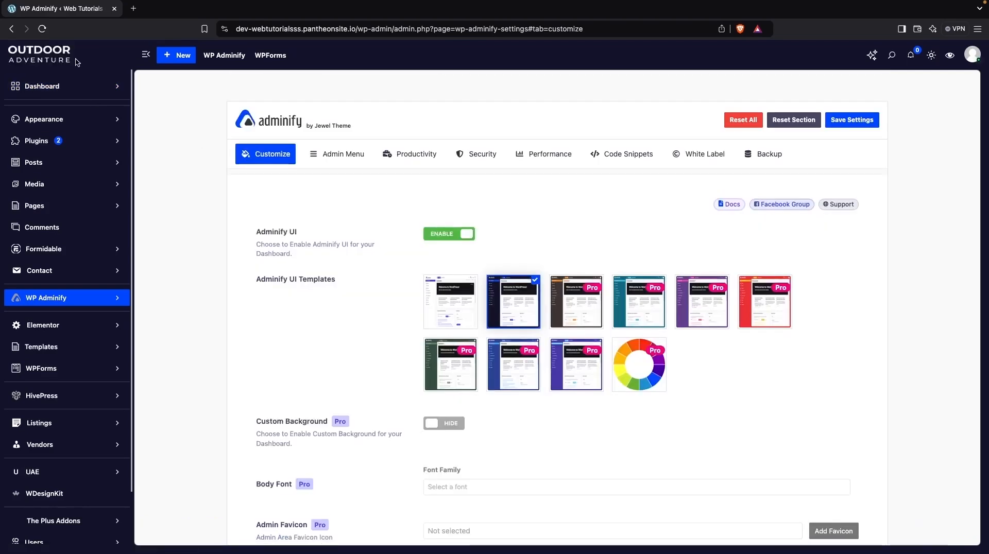
# Set the light mode Logo Type to Text and enter "Outdoor Adventure" as the Logo Text.
pyautogui.scroll(-7, 326, 250)
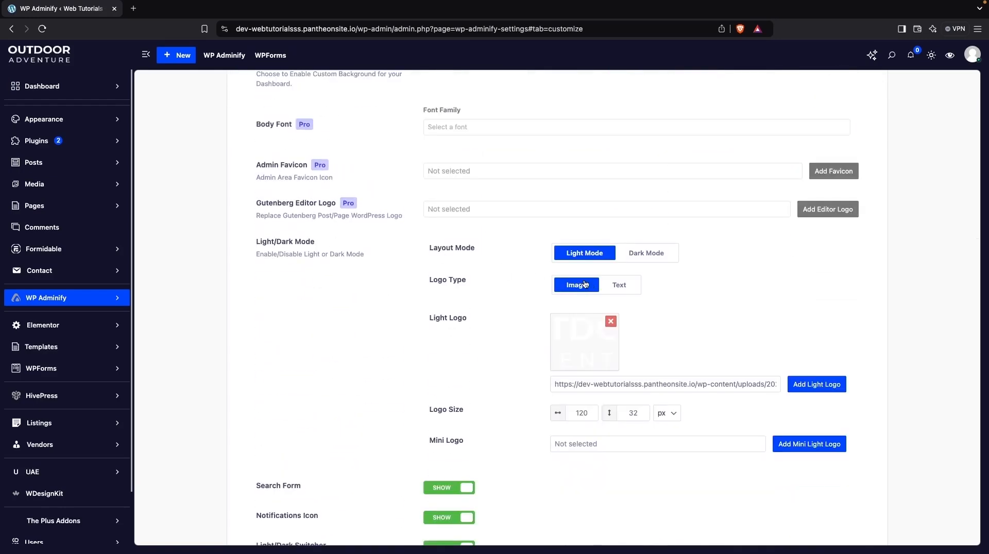
pyautogui.click(623, 287)
pyautogui.tripleClick(618, 321)
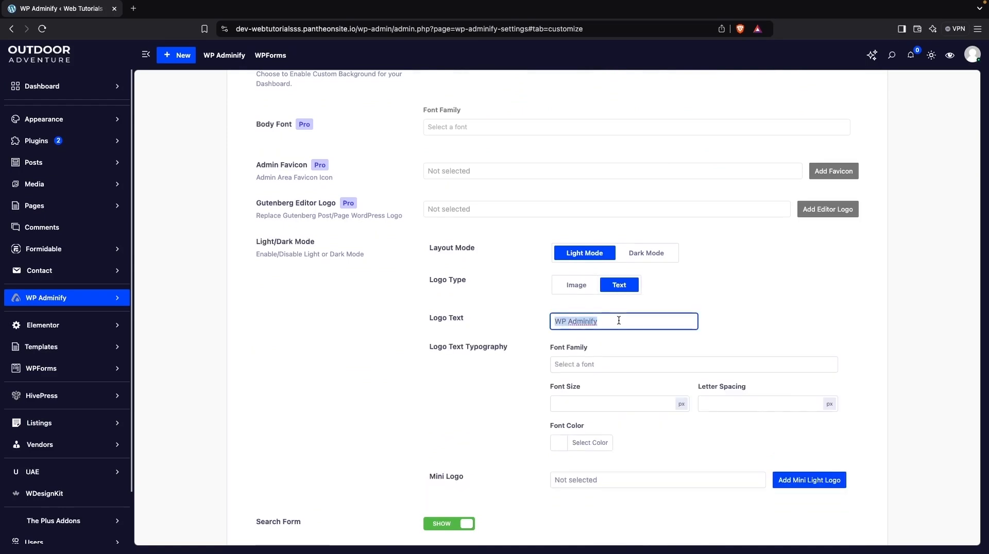
pyautogui.write('Outdoor ')
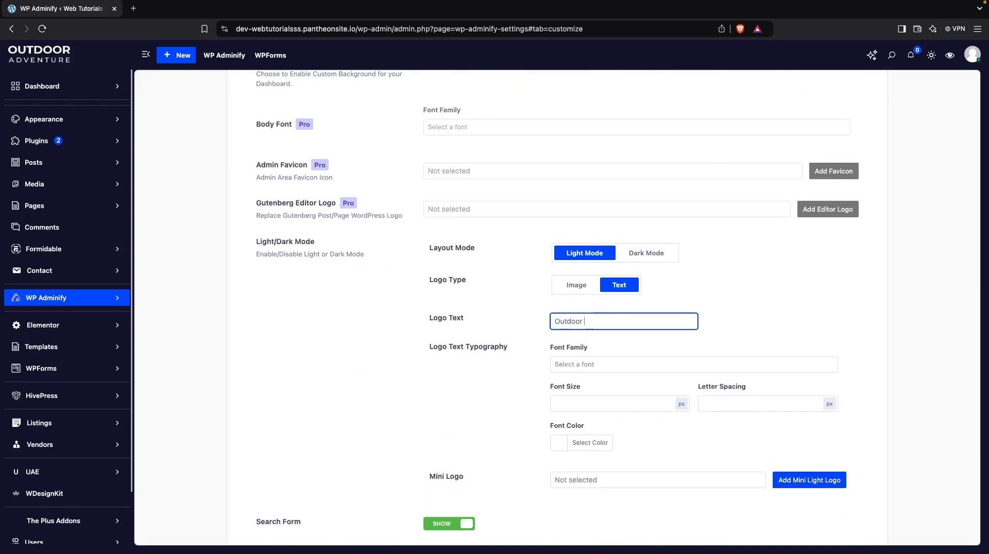
pyautogui.write('Adventure')
# Set the logo text's font family to Courier New, save the settings and reload the page.
pyautogui.scroll(-3, 632, 373)
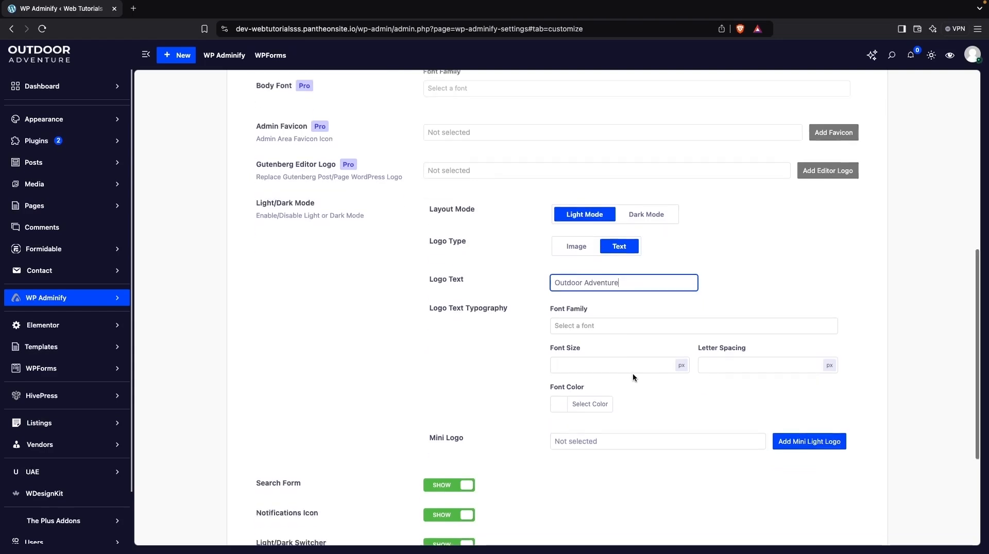
pyautogui.click(603, 200)
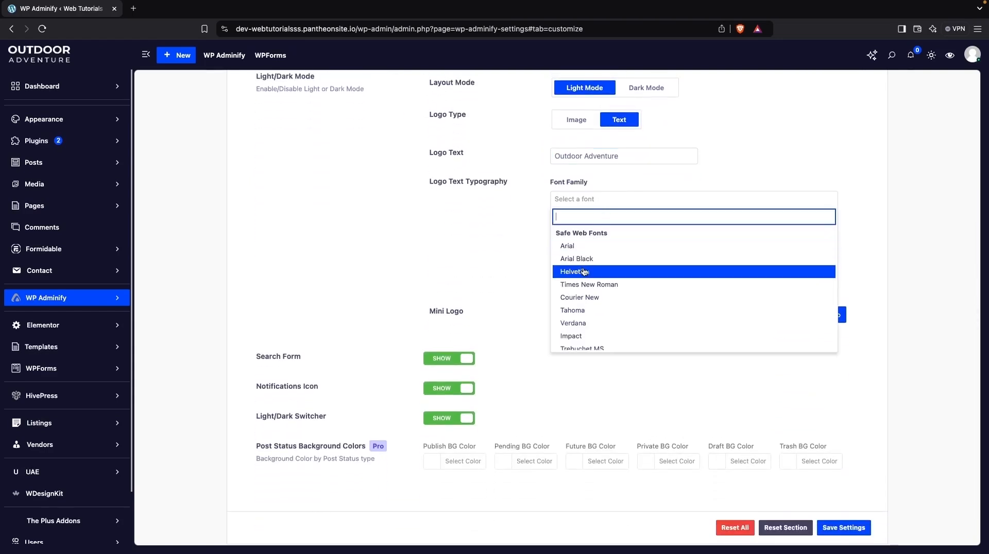
pyautogui.click(587, 297)
pyautogui.scroll(-1, 665, 231)
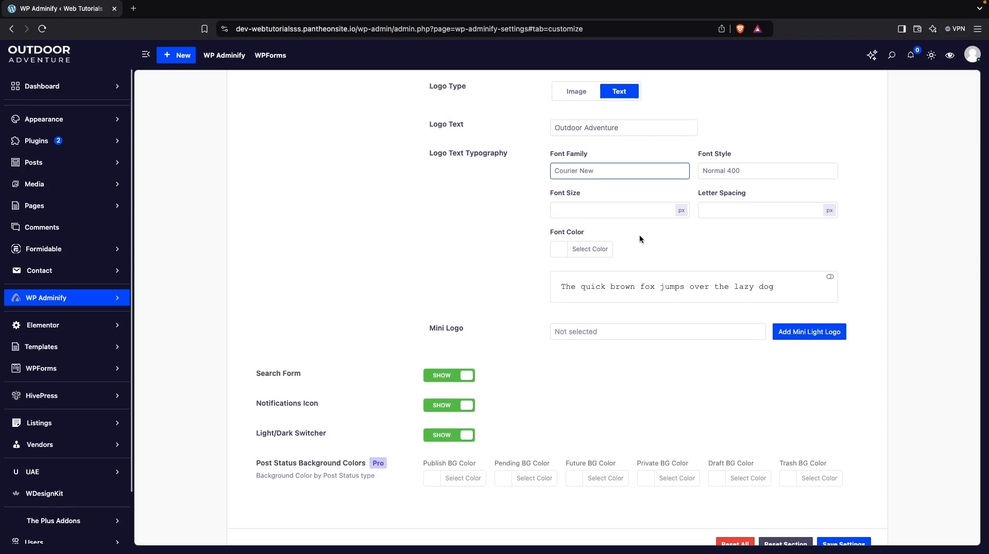
pyautogui.scroll(-2, 638, 233)
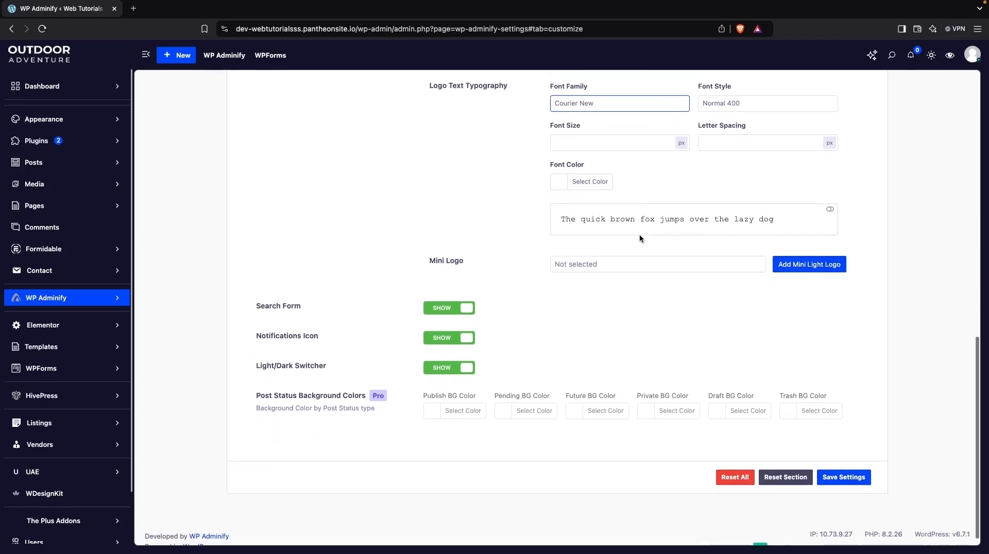
pyautogui.click(849, 478)
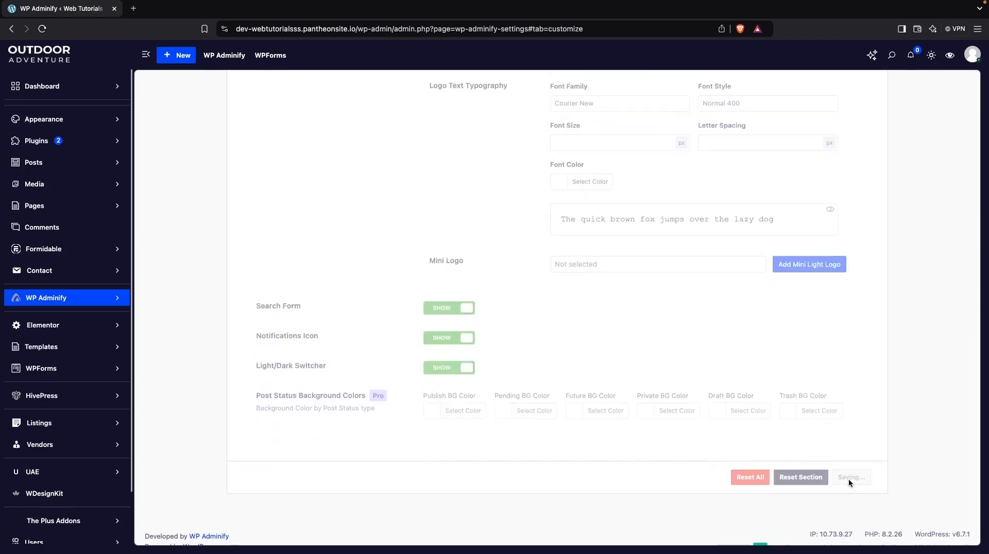
pyautogui.click(41, 31)
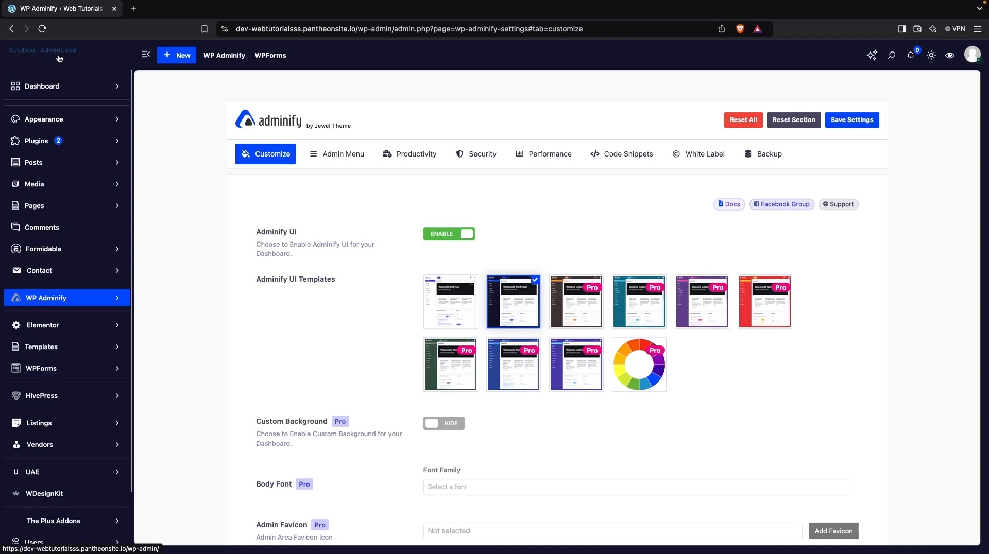
# Switch the light mode Logo Type back to Image.
pyautogui.scroll(-5, 251, 200)
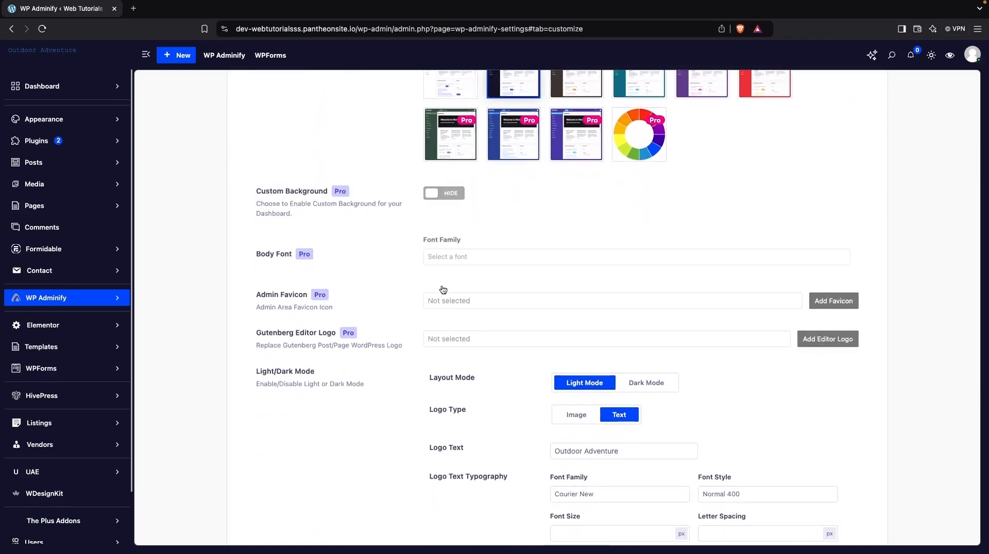
pyautogui.scroll(-1, 441, 287)
pyautogui.click(576, 372)
pyautogui.scroll(-5, 575, 372)
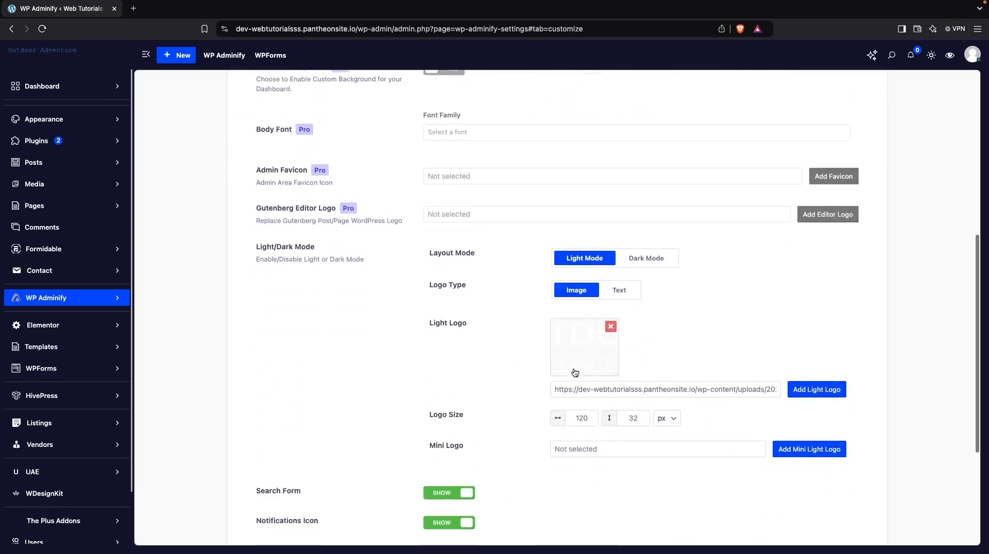